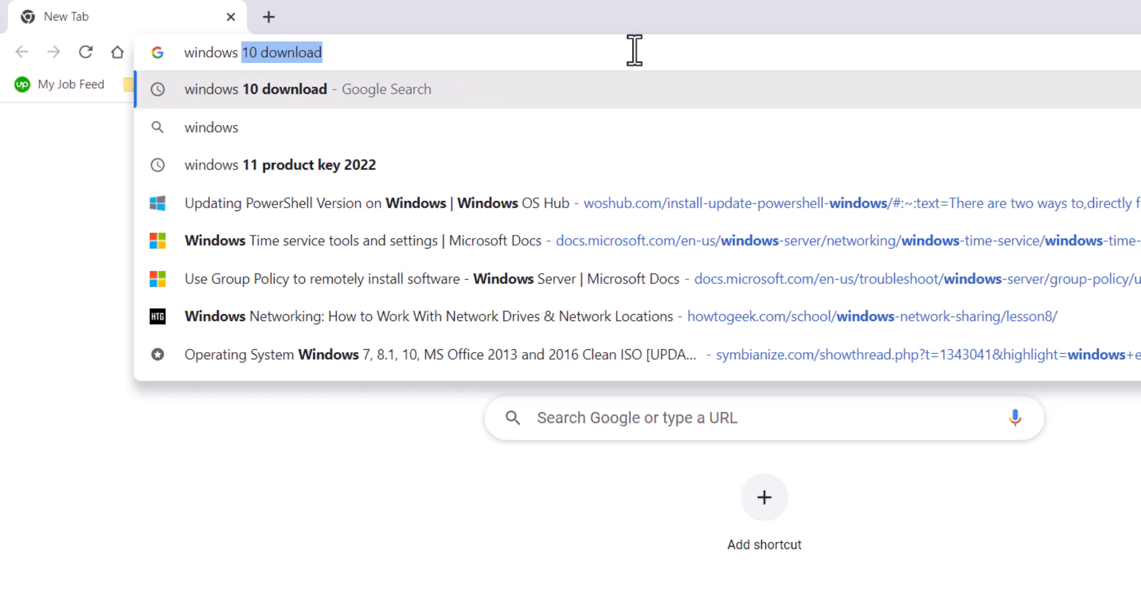
Step: Search Google for "windows 10 download" and open Microsoft's Windows 10 disc image download page
key("Right")
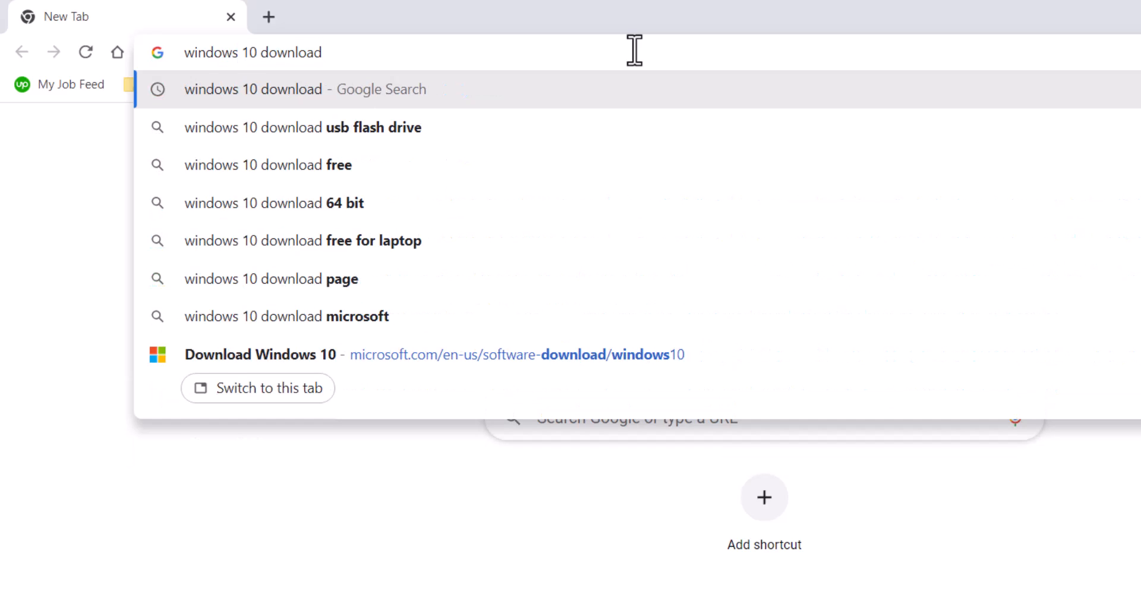
left_click(411, 76)
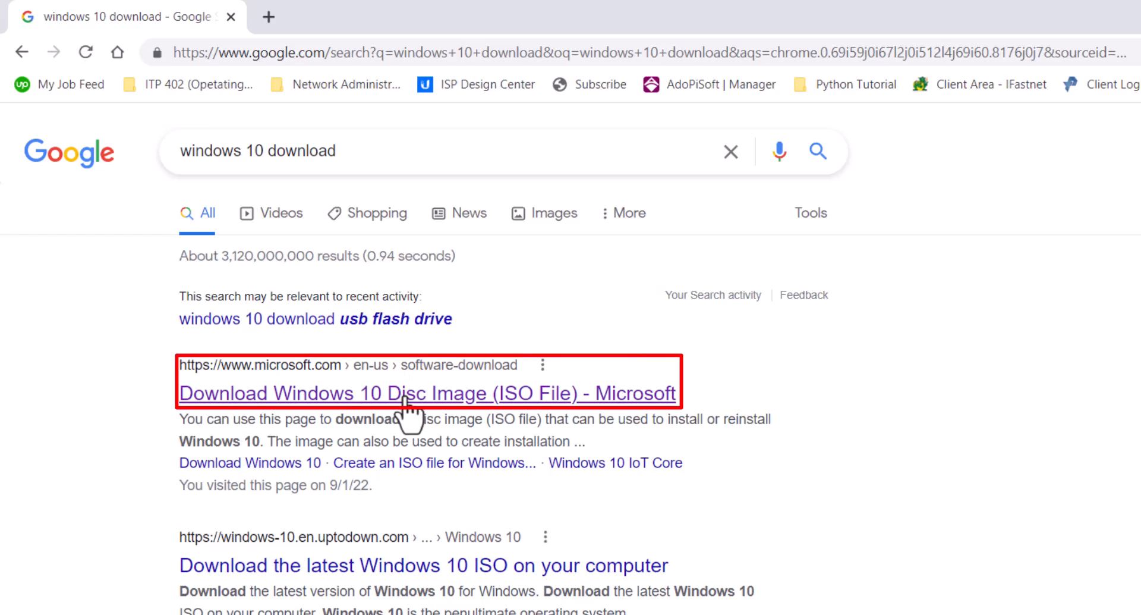
left_click(406, 396)
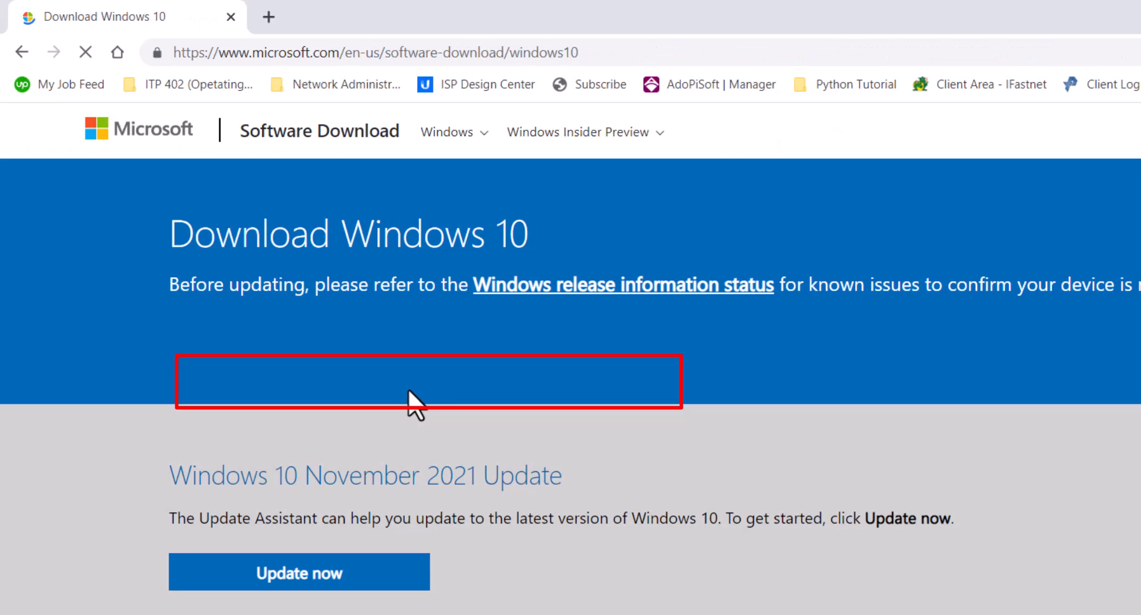
Step: Download the Windows 10 media creation tool and save it as MediaCreationTool21H2 in the ITP 402 OperatingSystem folder
scroll(612, 385, "down", 5)
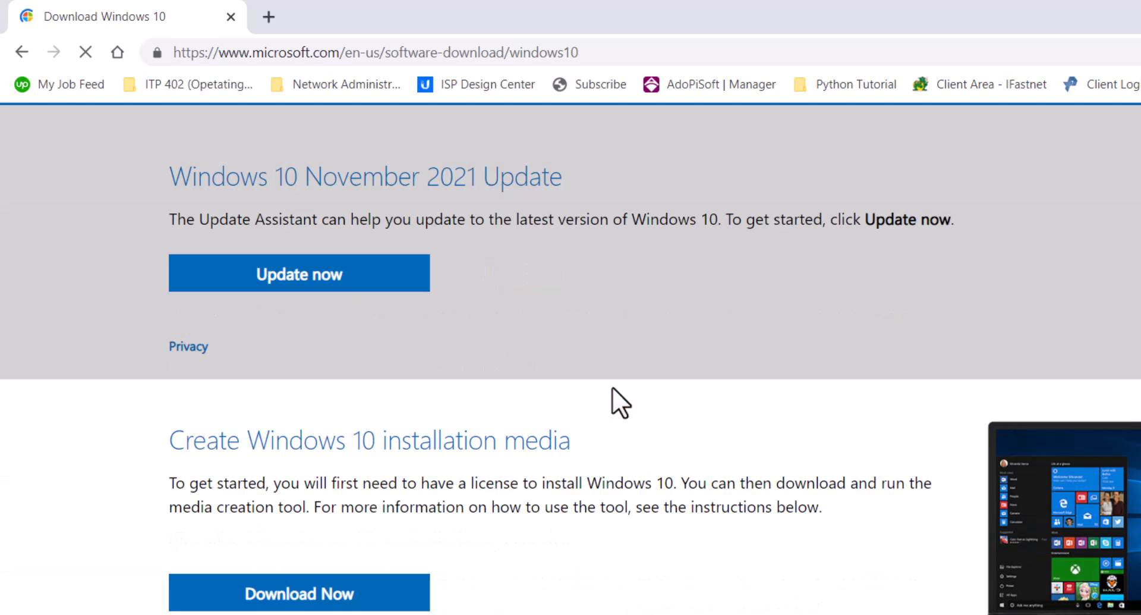
scroll(612, 386, "down", 2)
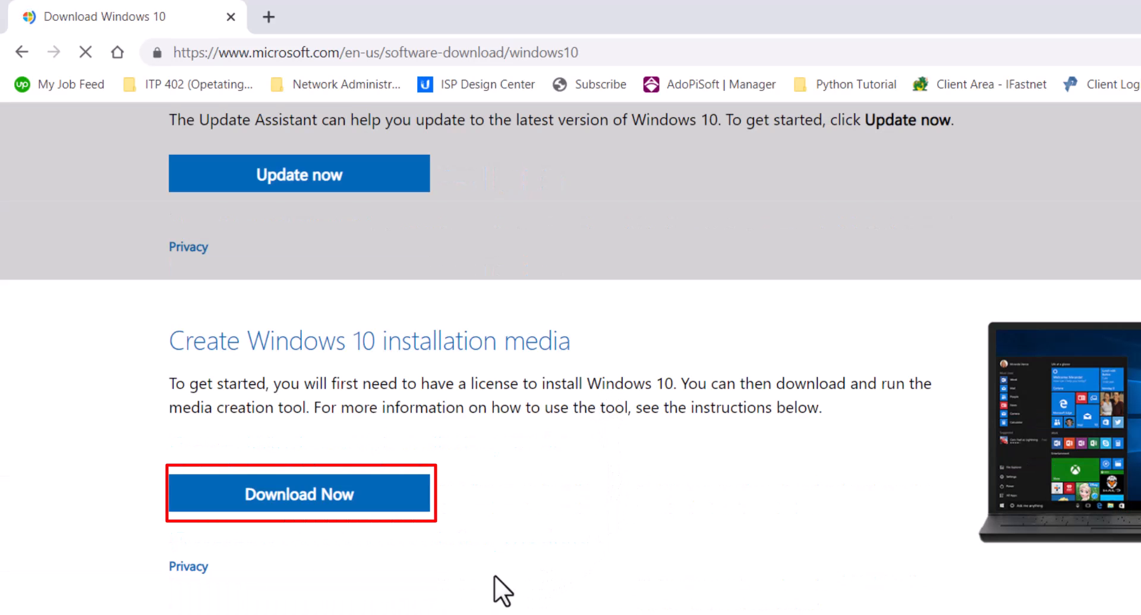
left_click(303, 499)
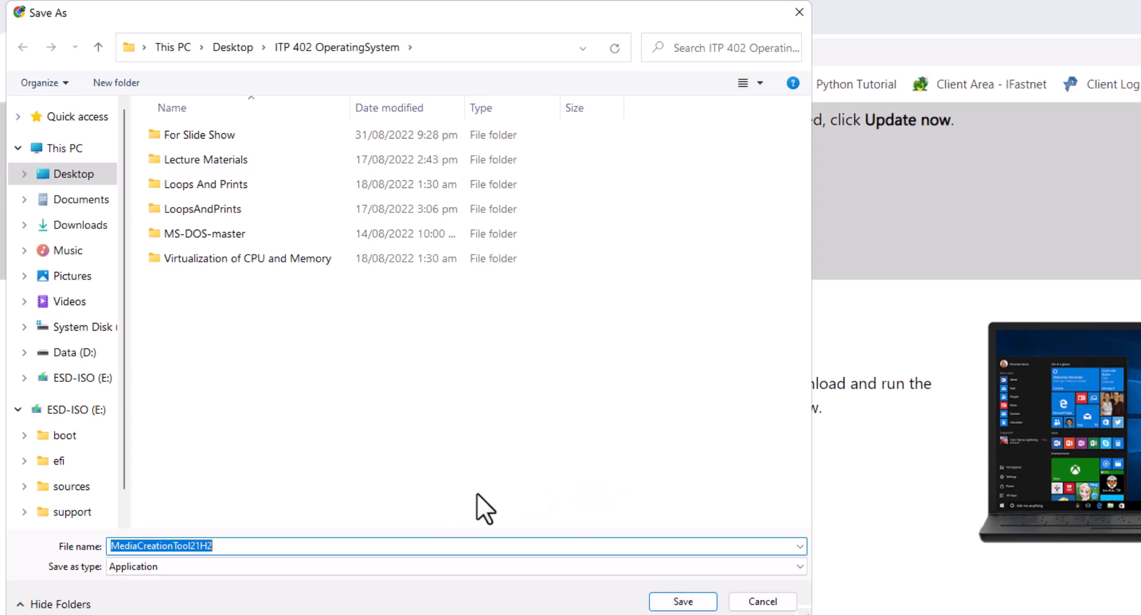
left_click(683, 601)
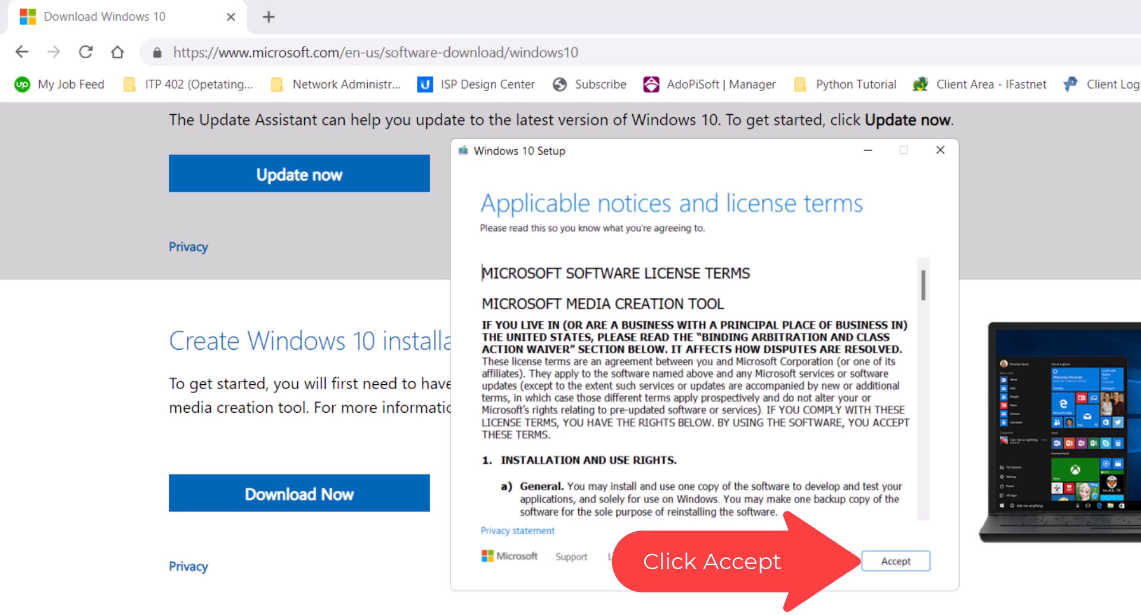
Step: Accept the tool's license terms and choose installation media for another PC with English (United States), Windows 10, 64-bit (x64)
left_click(896, 560)
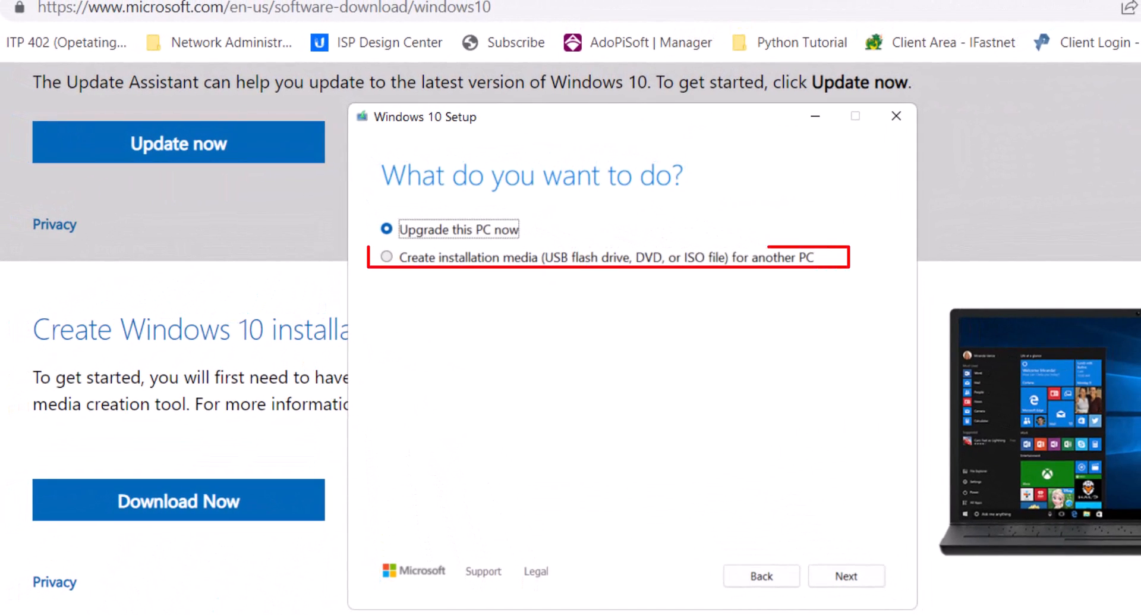
left_click(387, 257)
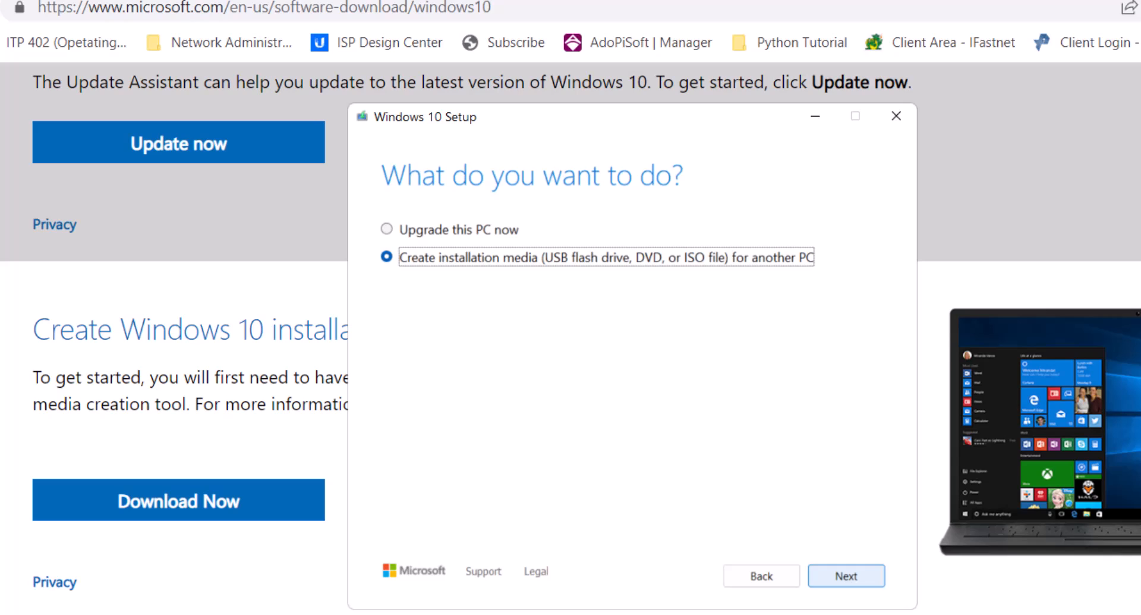
left_click(846, 576)
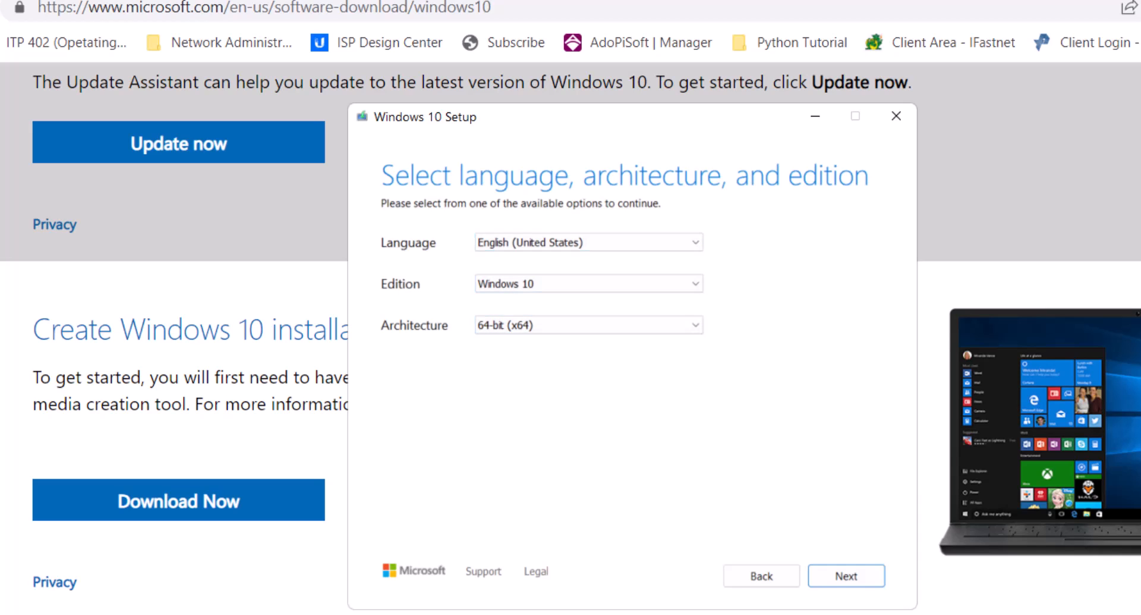
left_click(846, 576)
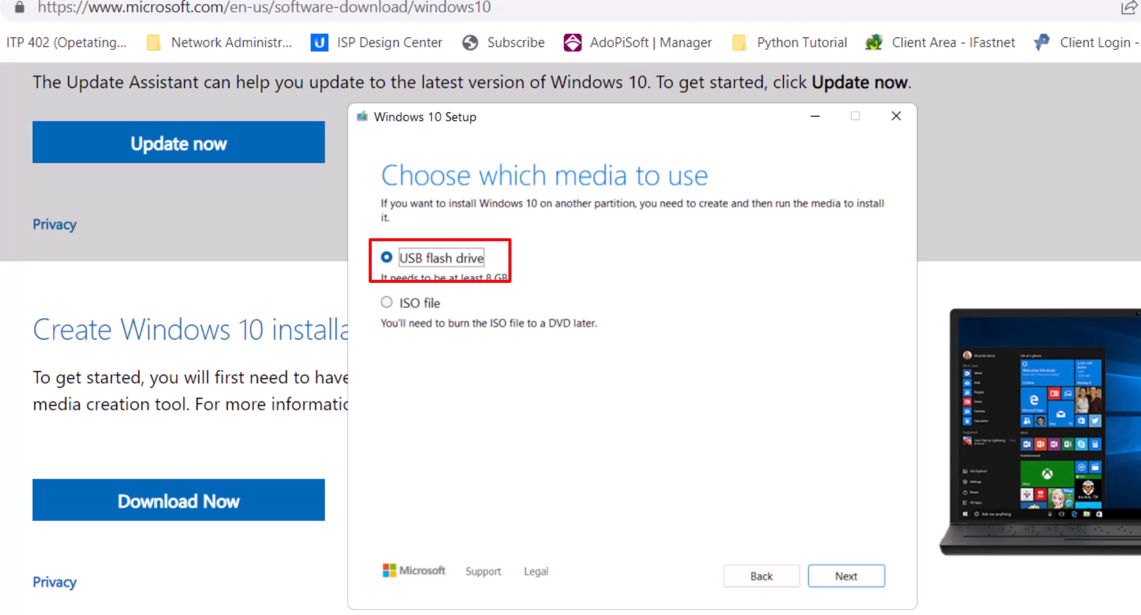
Step: Create the installation media on the USB flash drive E: (ESD-ISO) and finish the media creation tool
left_click(846, 576)
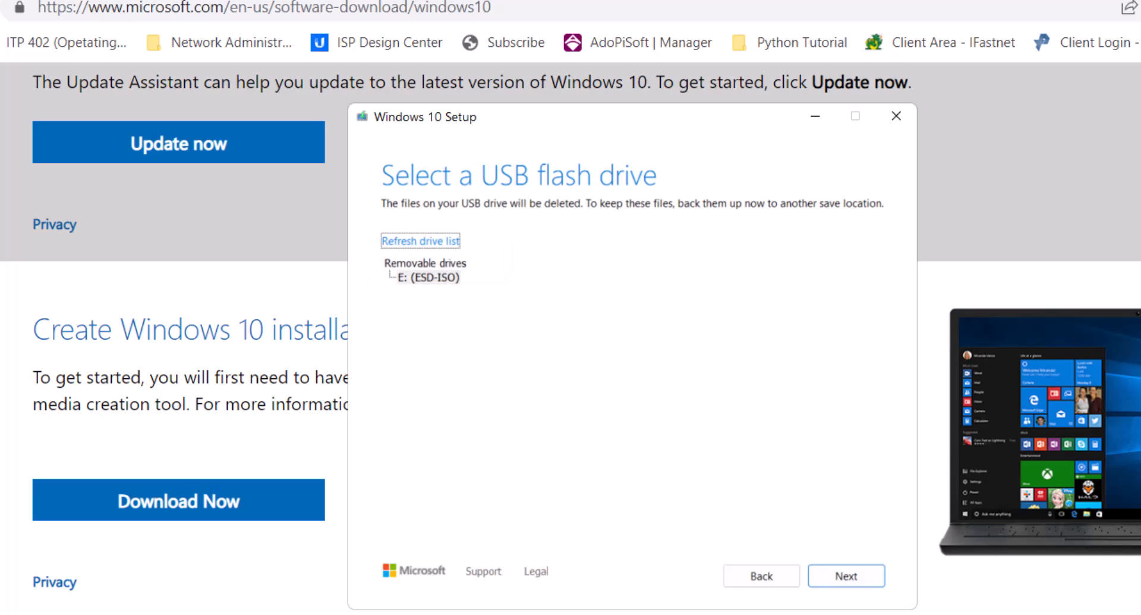
left_click(425, 263)
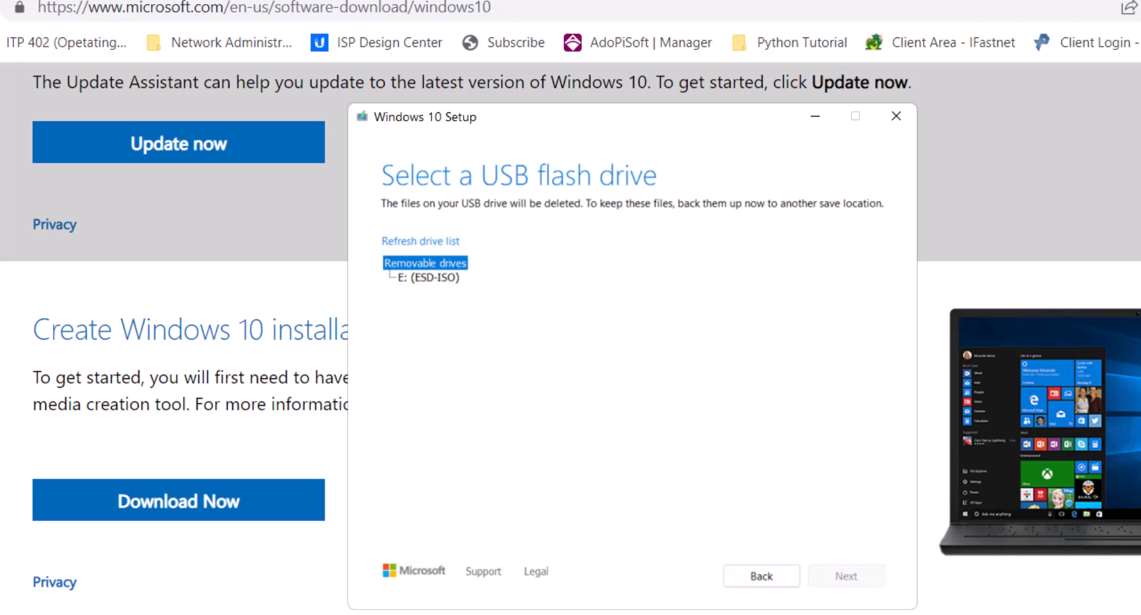
left_click(429, 277)
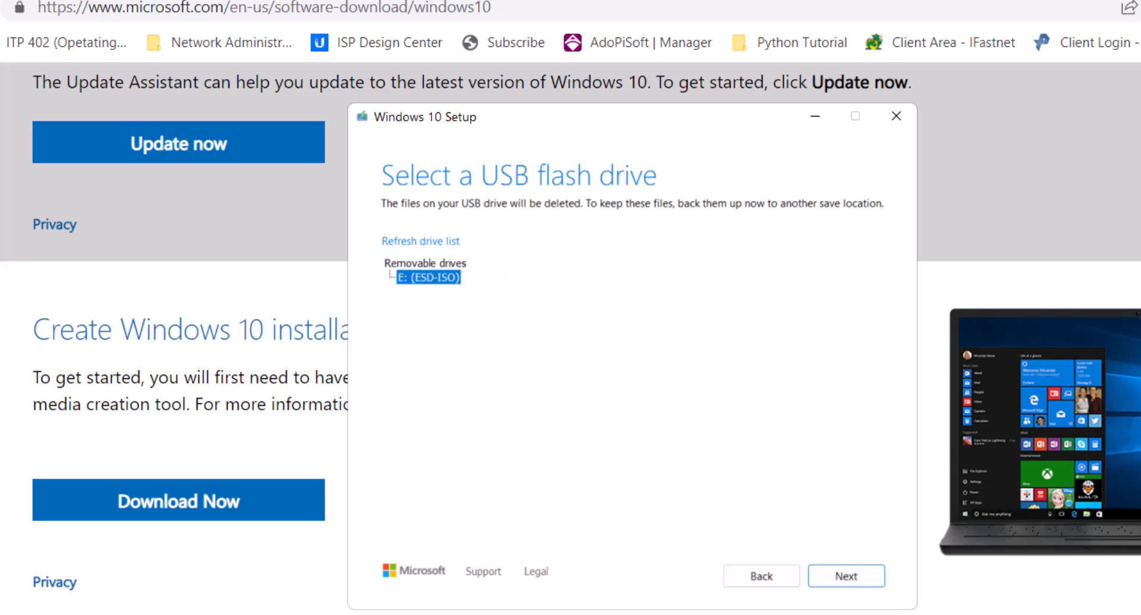
left_click(846, 575)
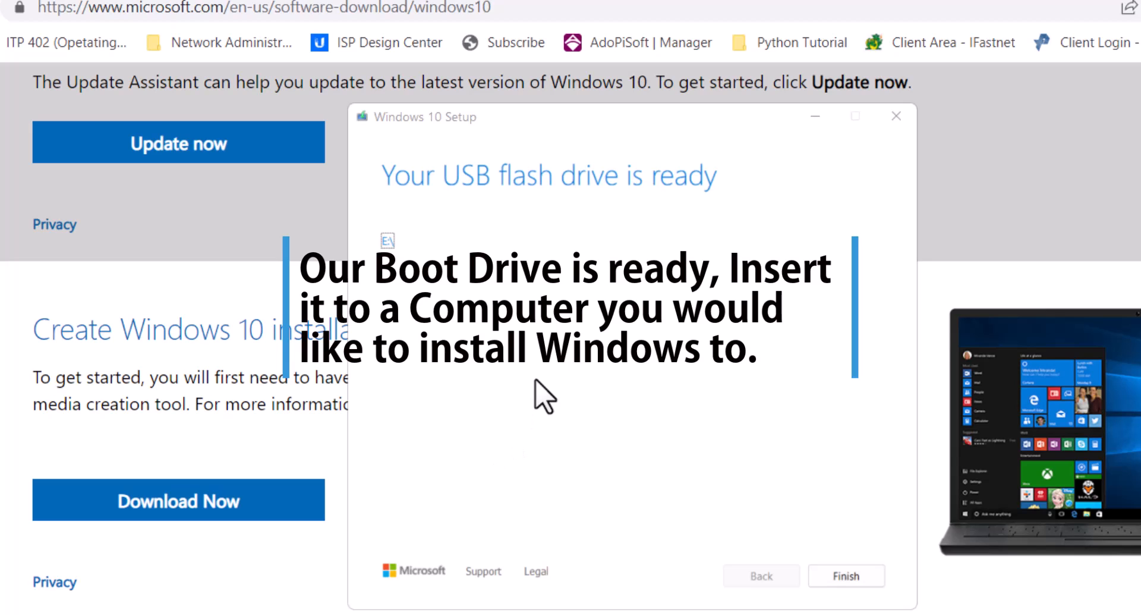
left_click(857, 576)
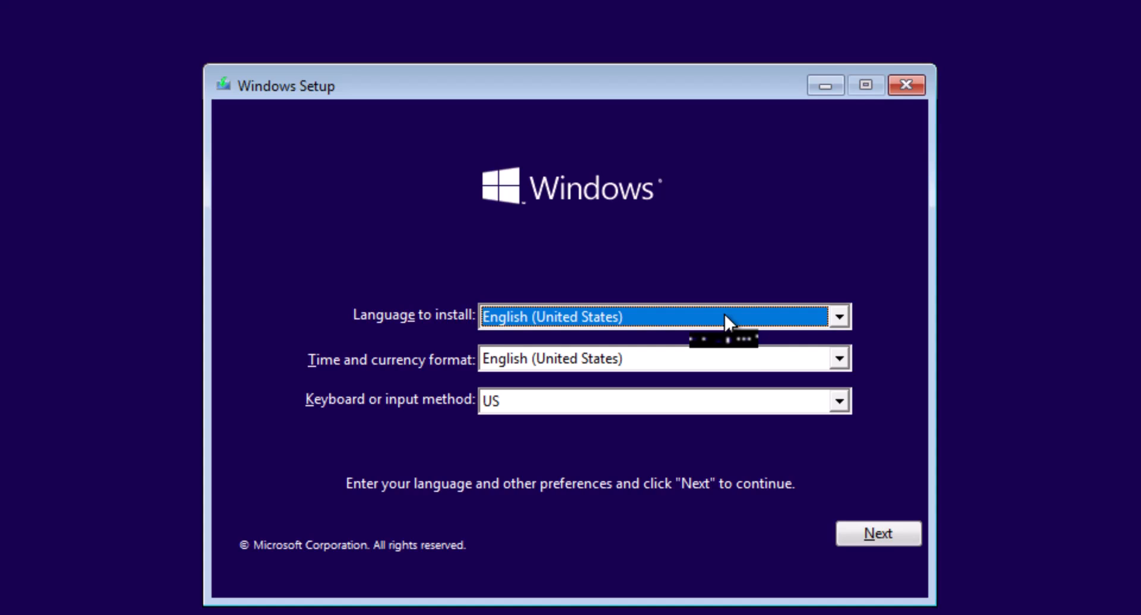
Step: Set the time and currency format to English (Philippines) in Windows Setup and proceed with the US English language and keyboard
left_click(895, 538)
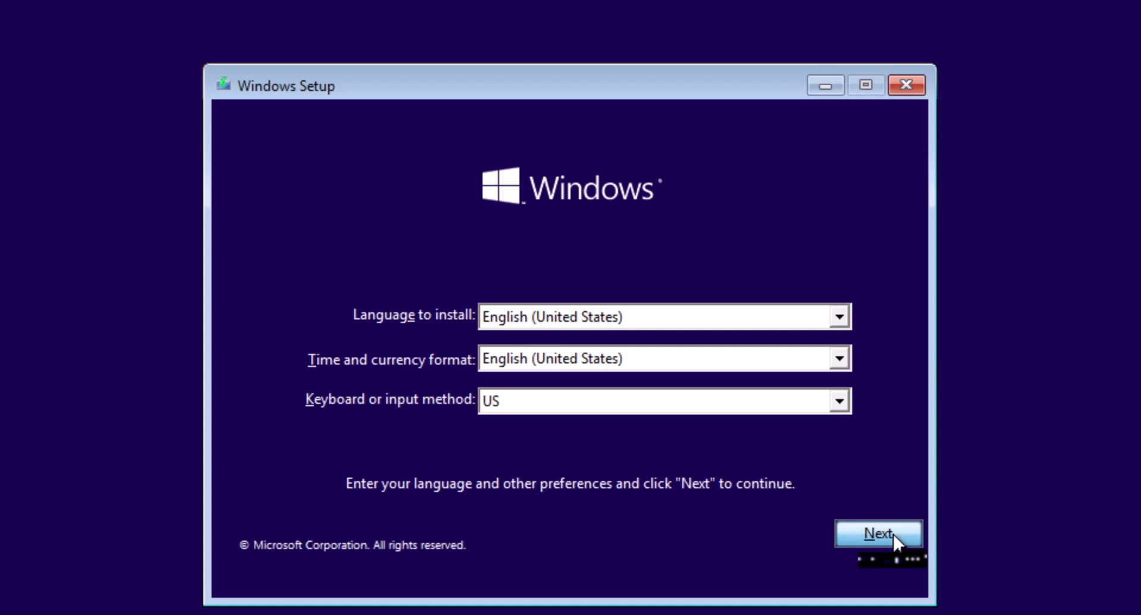
left_click(841, 359)
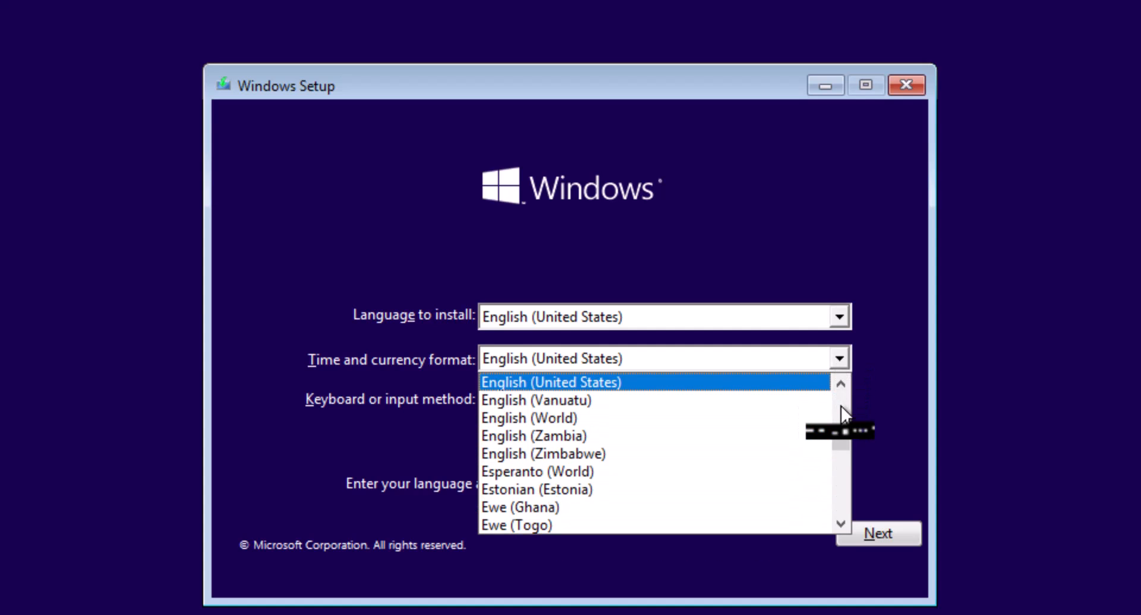
scroll(840, 410, "up", 4)
scroll(840, 410, "up", 2)
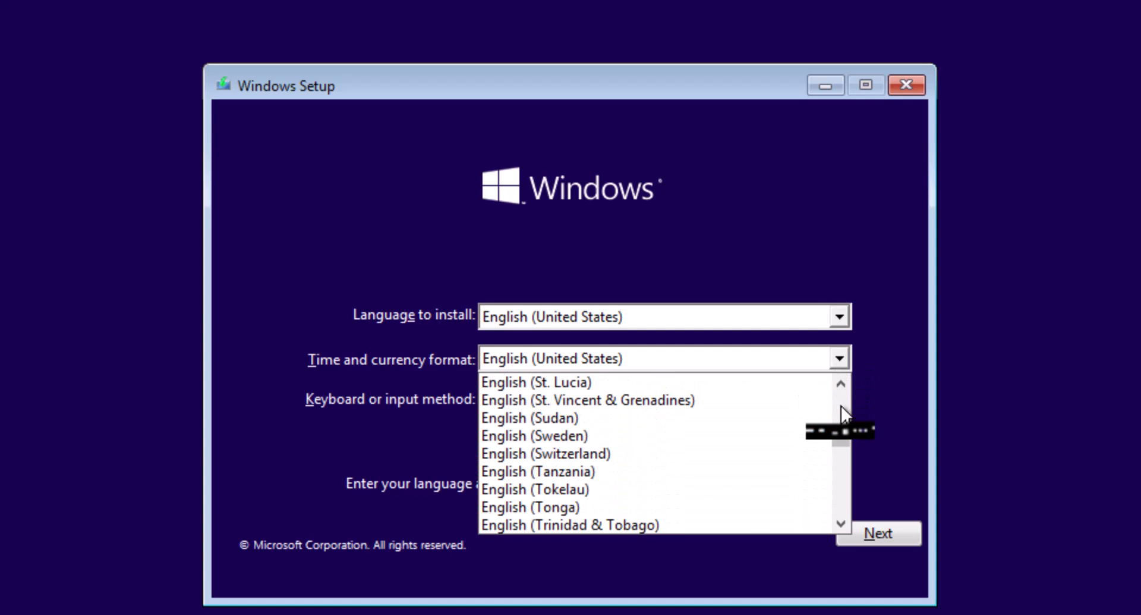
scroll(841, 412, "up", 3)
scroll(841, 409, "up", 3)
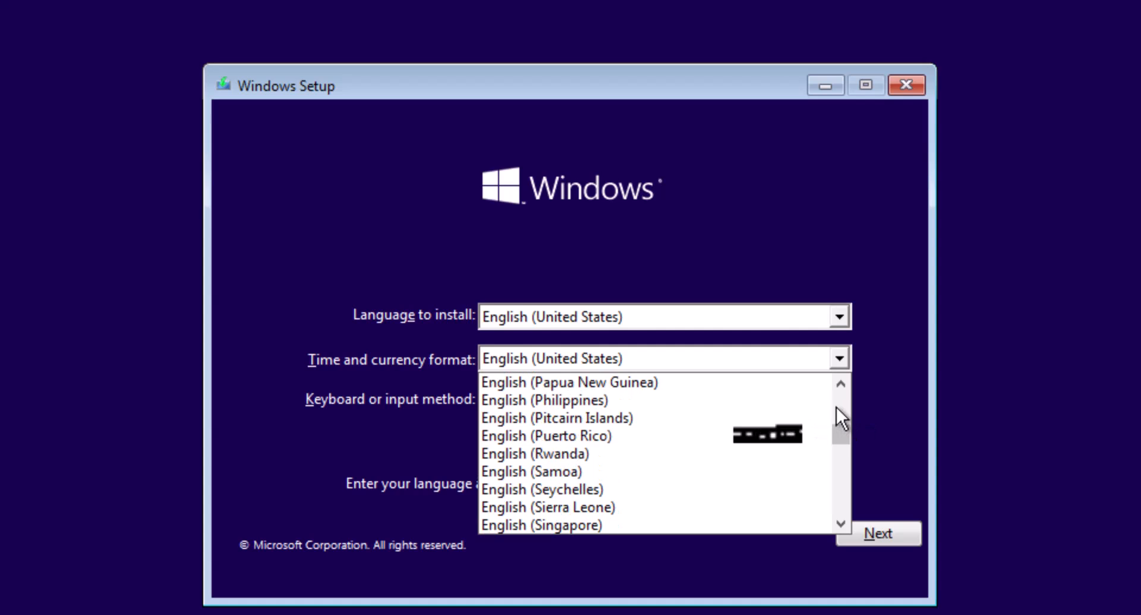
left_click(593, 403)
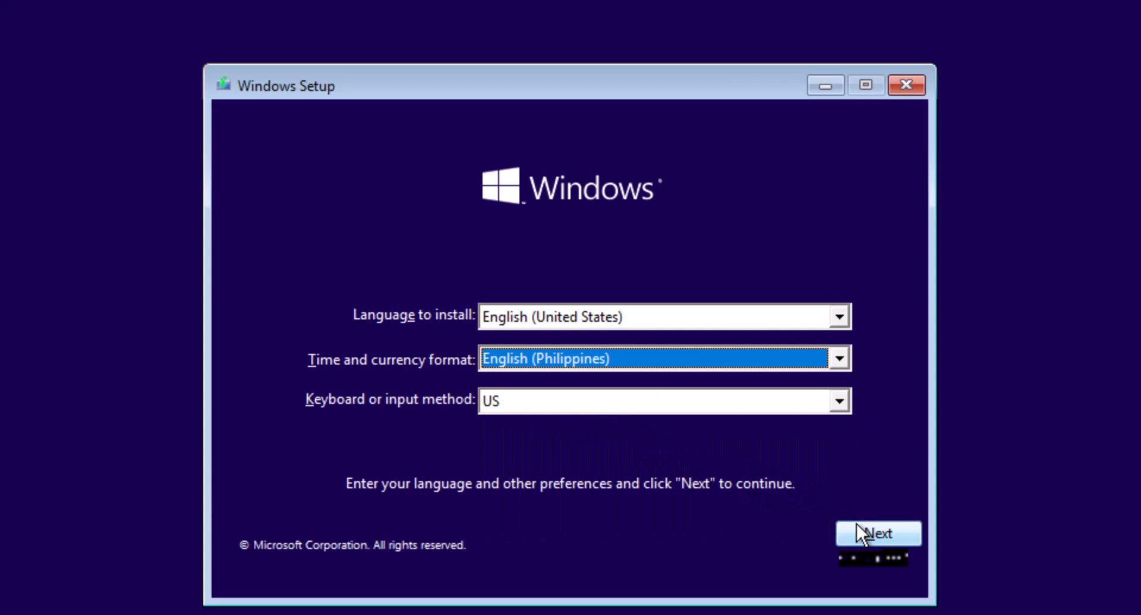
left_click(878, 534)
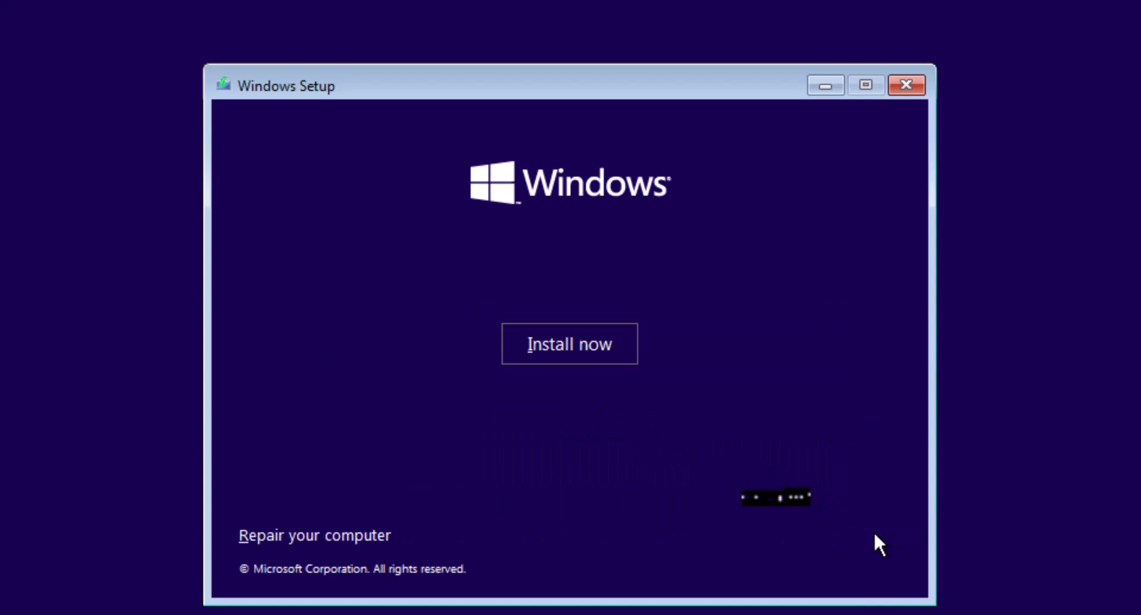
Step: Start the Windows installation without a product key and select the Windows 10 Pro x64 edition
left_click(590, 344)
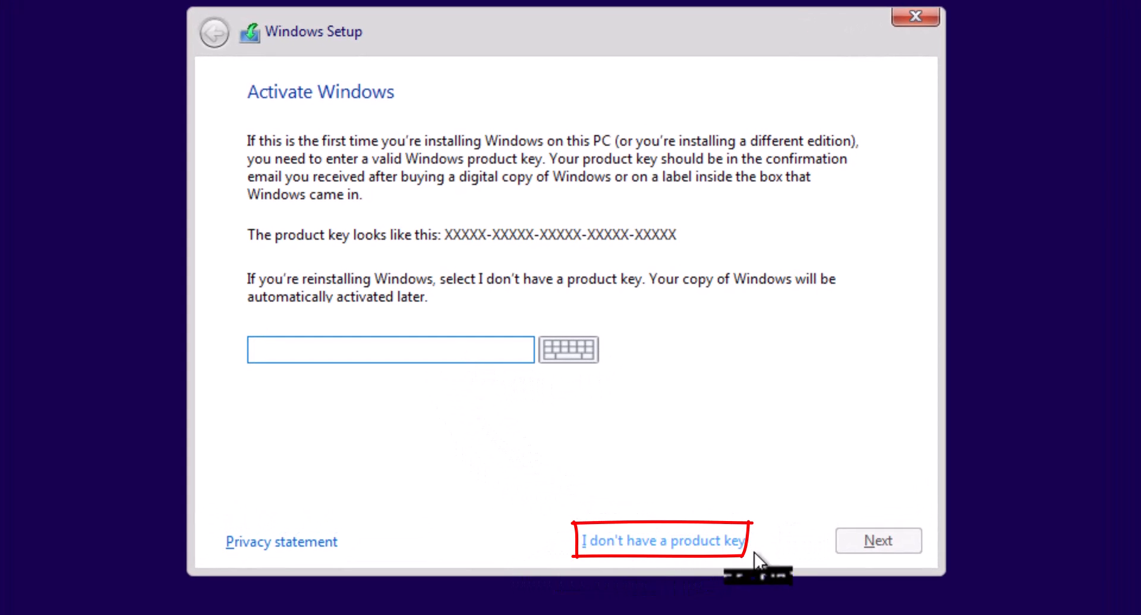
left_click(726, 542)
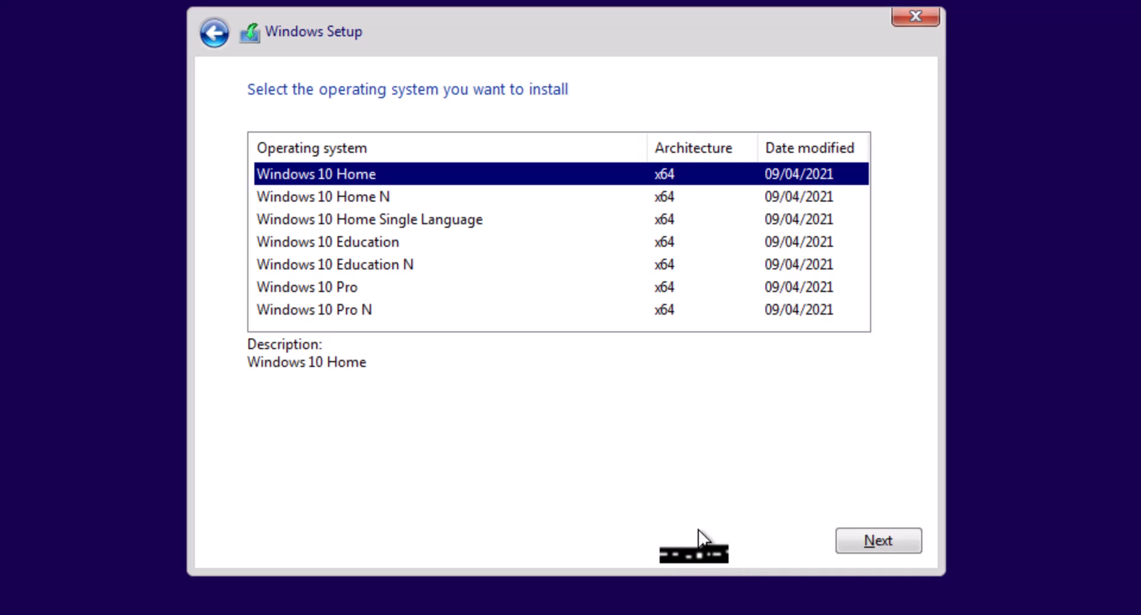
left_click(294, 290)
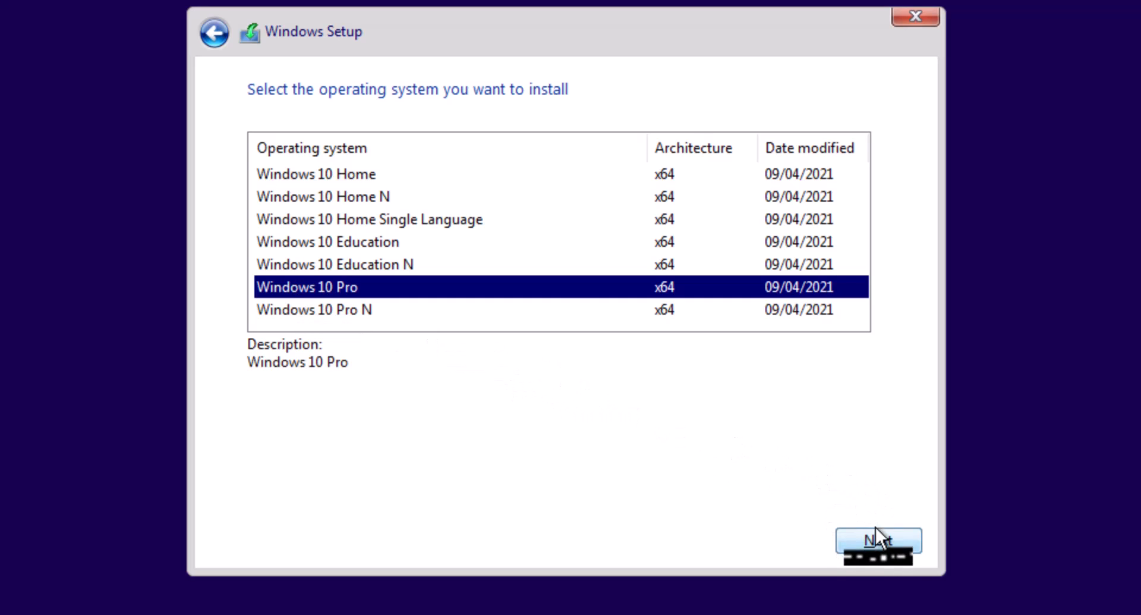
left_click(885, 542)
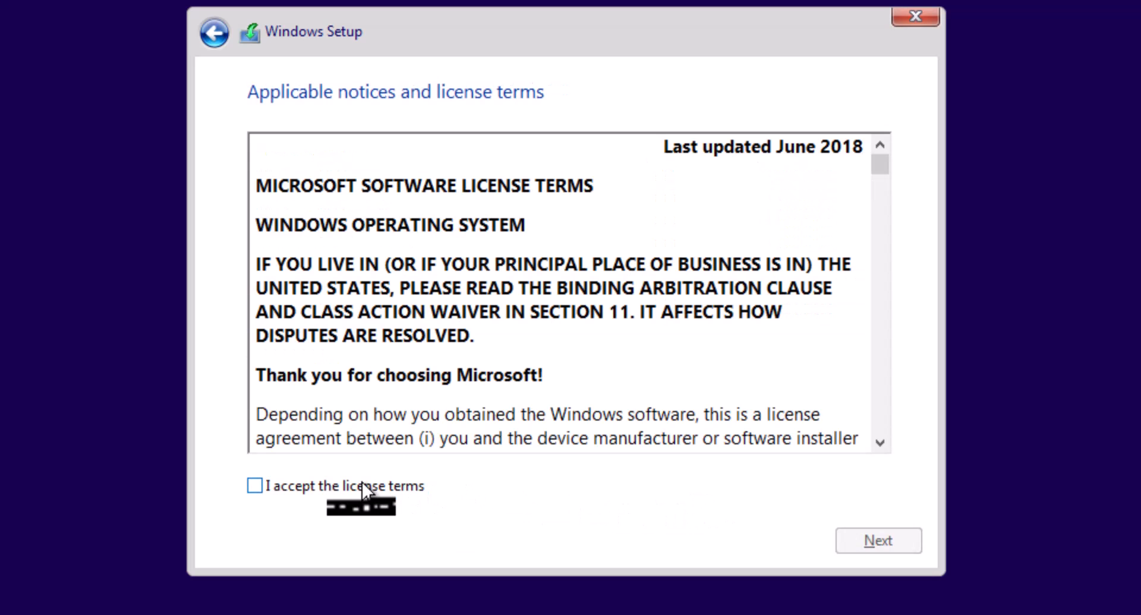
Step: Accept the Windows license terms and choose the Custom: Install Windows only (advanced) installation
left_click(357, 489)
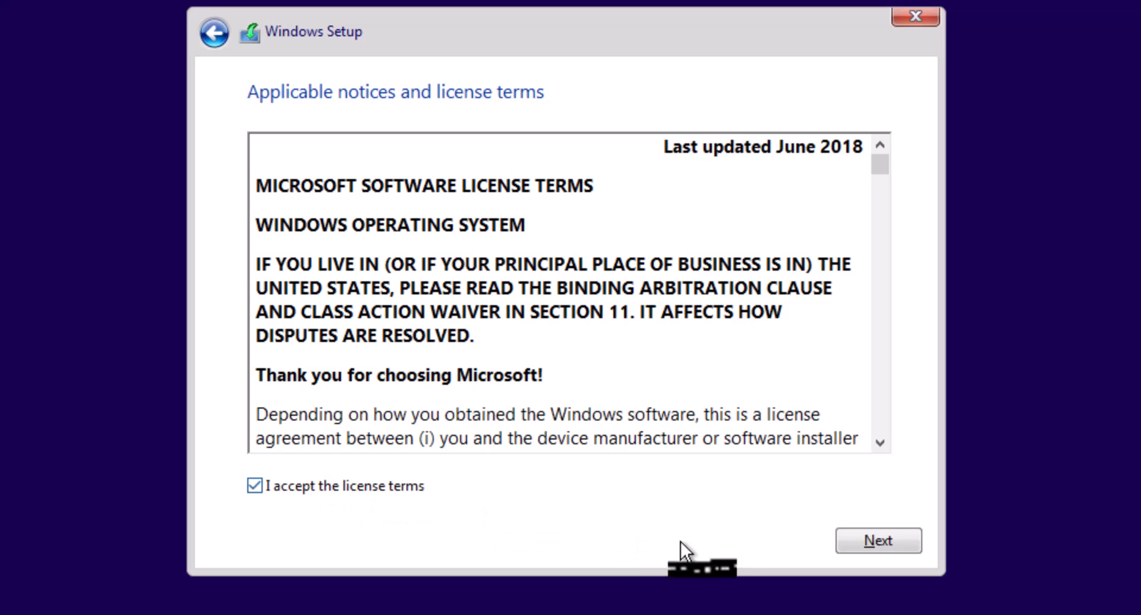
left_click(880, 541)
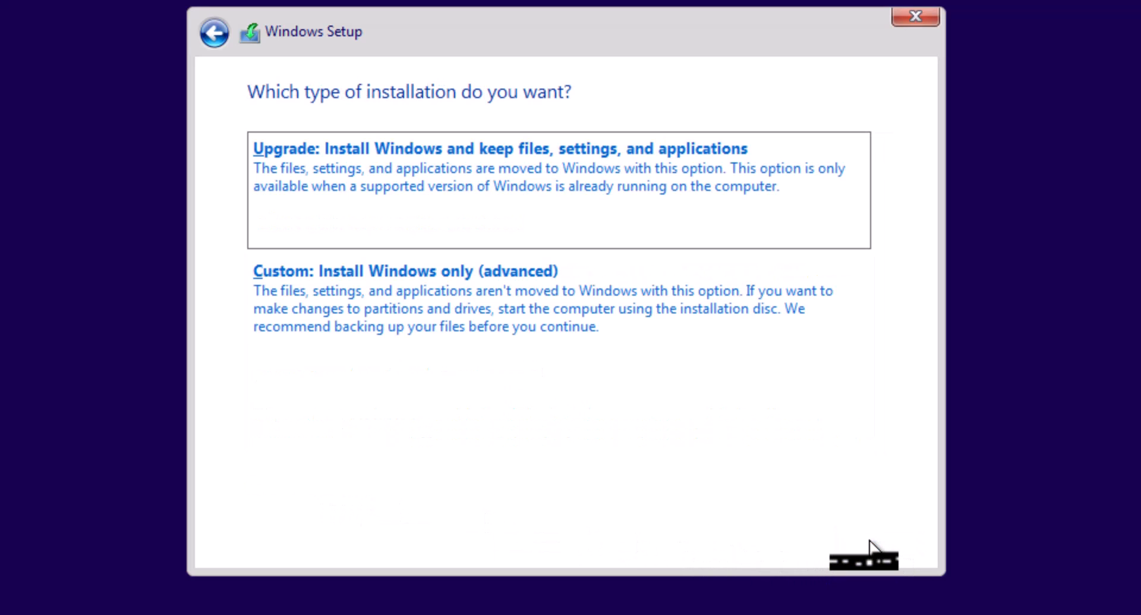
left_click(432, 291)
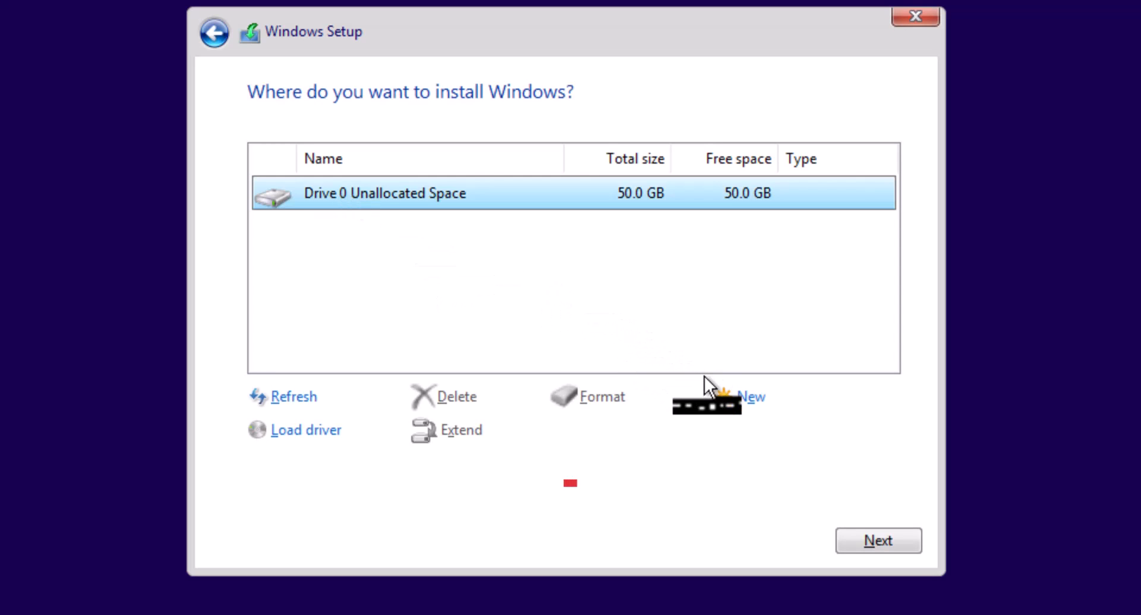
Step: Create a 51200 MB partition from Drive 0's unallocated space and install Windows on the primary partition
left_click(750, 401)
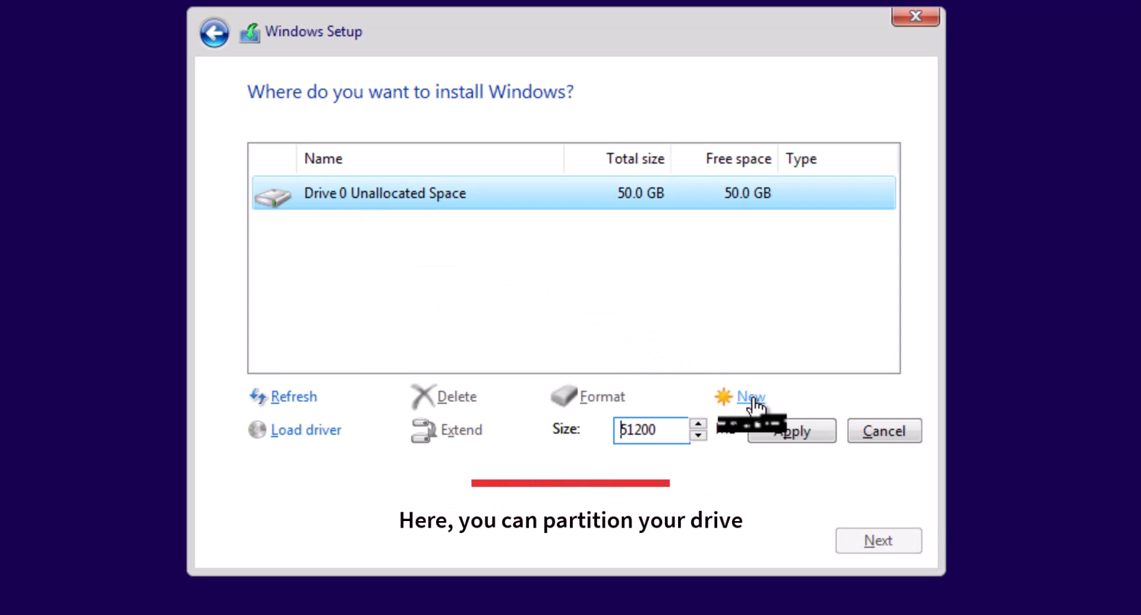
left_click(797, 434)
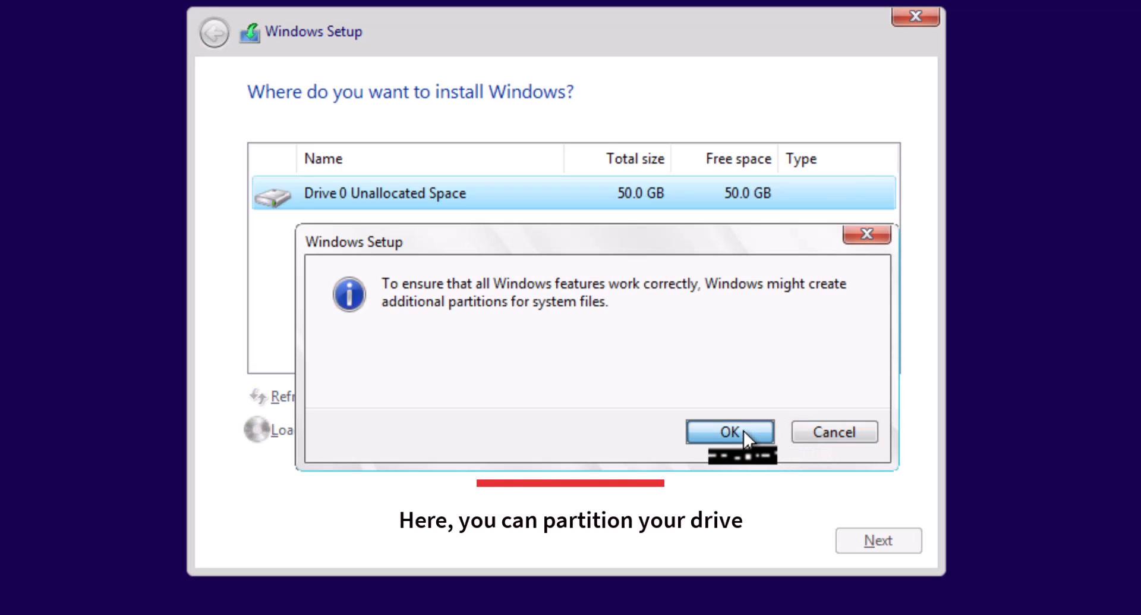
left_click(745, 440)
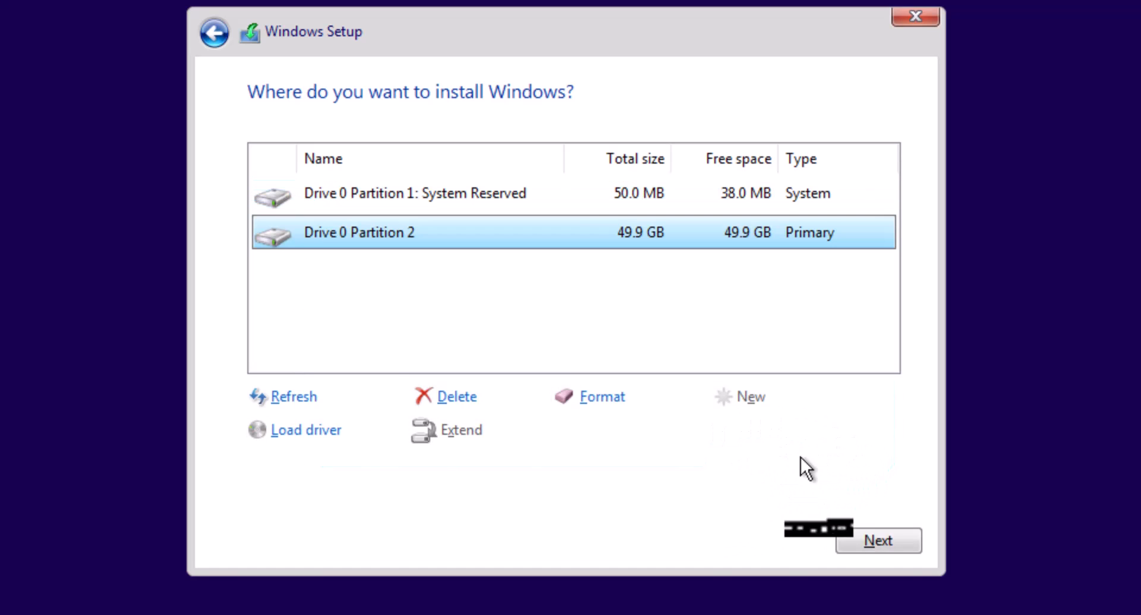
left_click(881, 542)
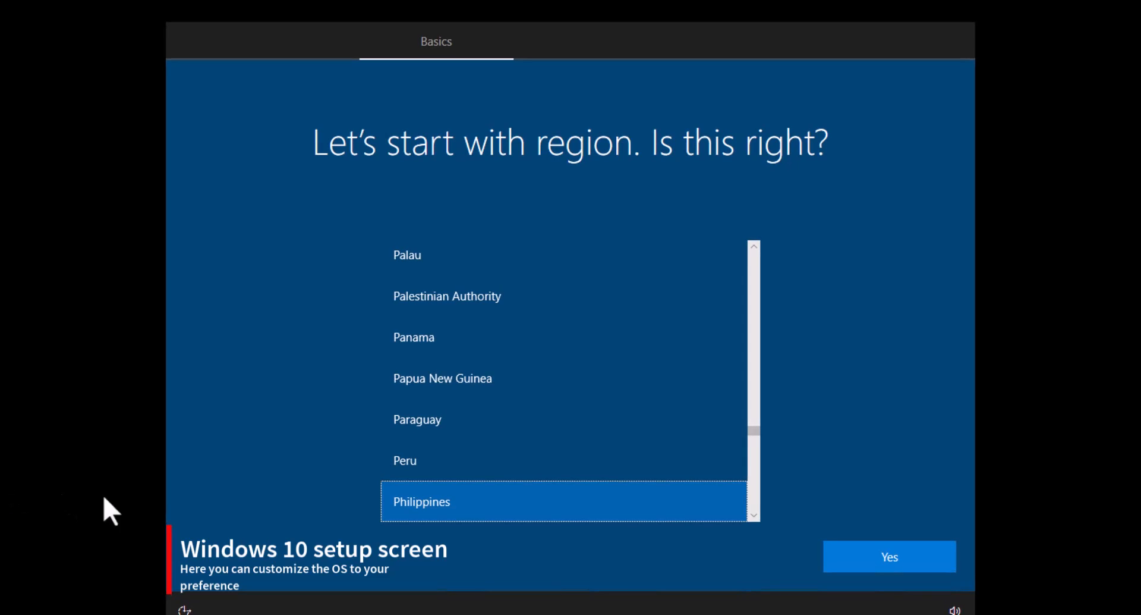
Step: Confirm Philippines as the region and US as the keyboard layout in the Windows 10 first-run setup
left_click(904, 562)
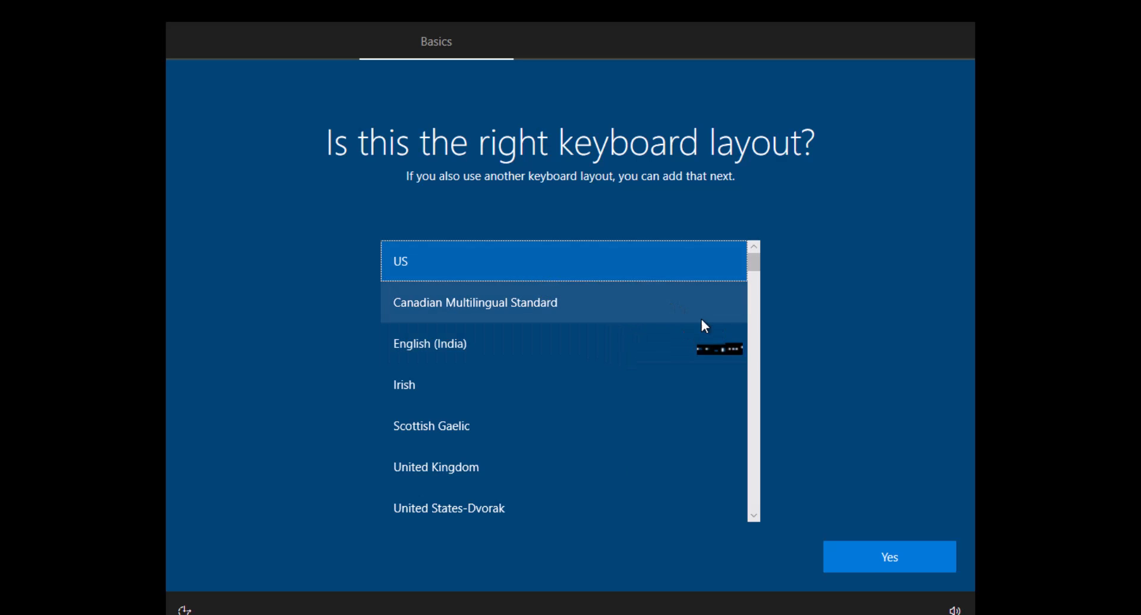
left_click(897, 570)
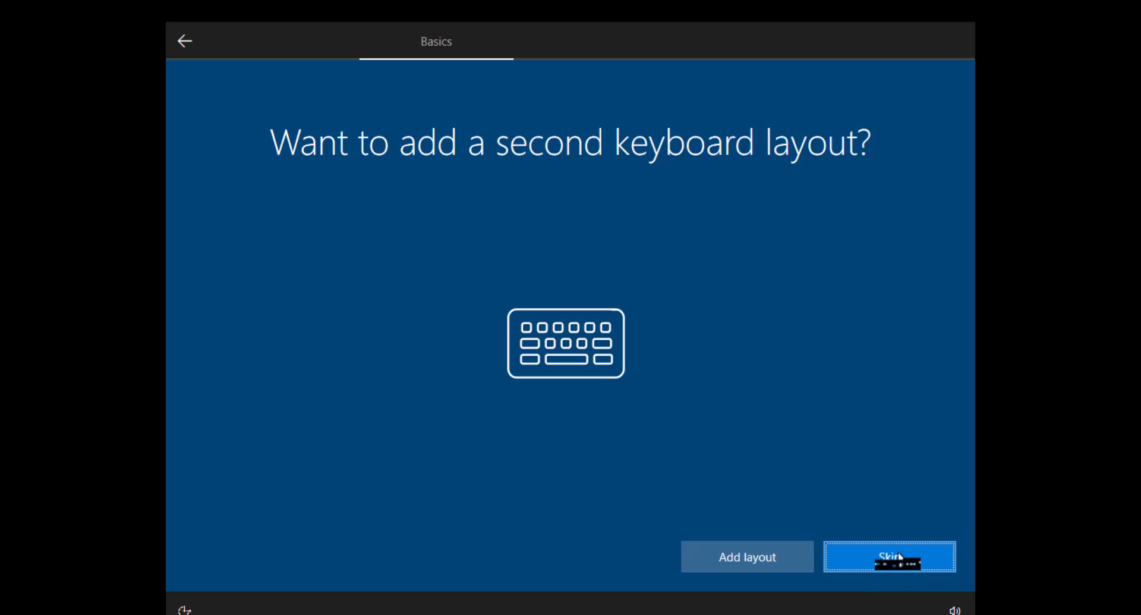
Step: Skip adding a second keyboard layout and choose to set up the device for personal use
left_click(902, 558)
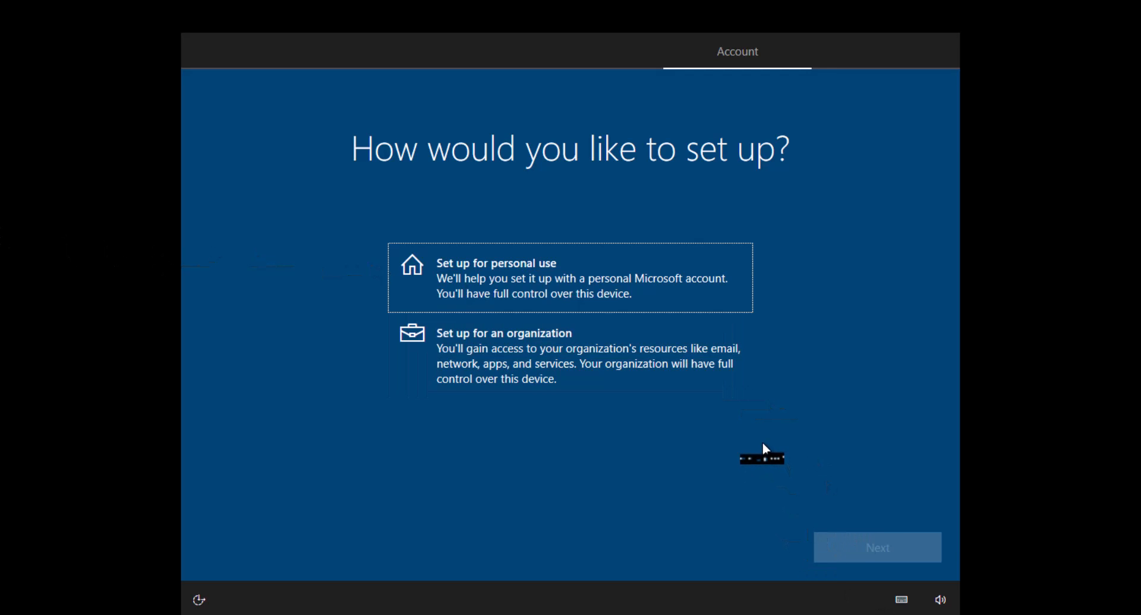
left_click(563, 283)
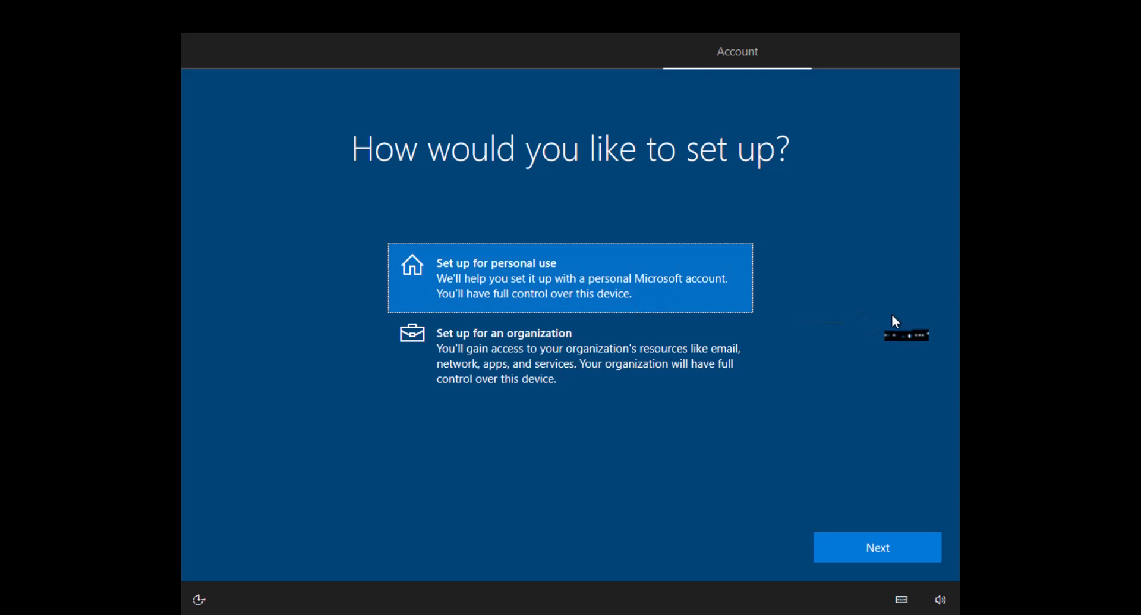
left_click(877, 550)
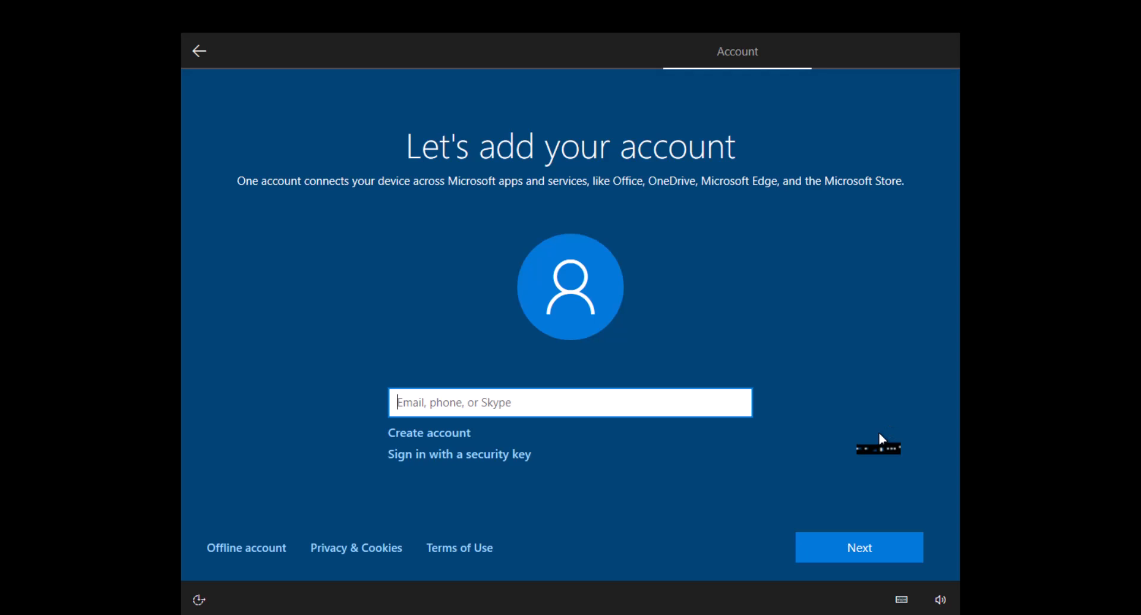
Step: Choose an offline account with the limited experience and enter the user name for this PC
left_click(255, 552)
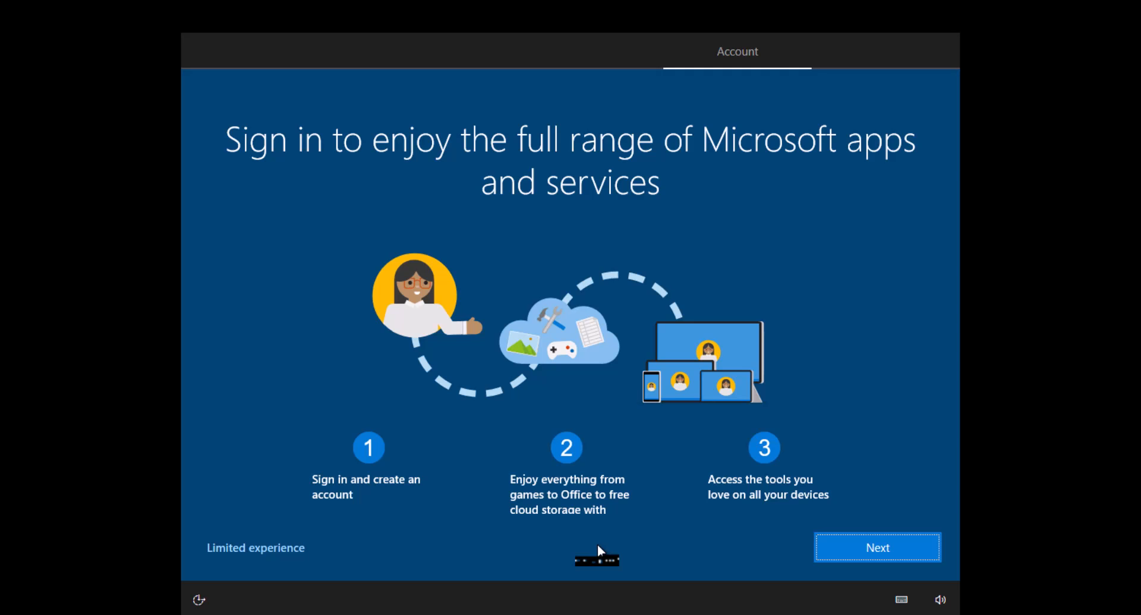
left_click(282, 550)
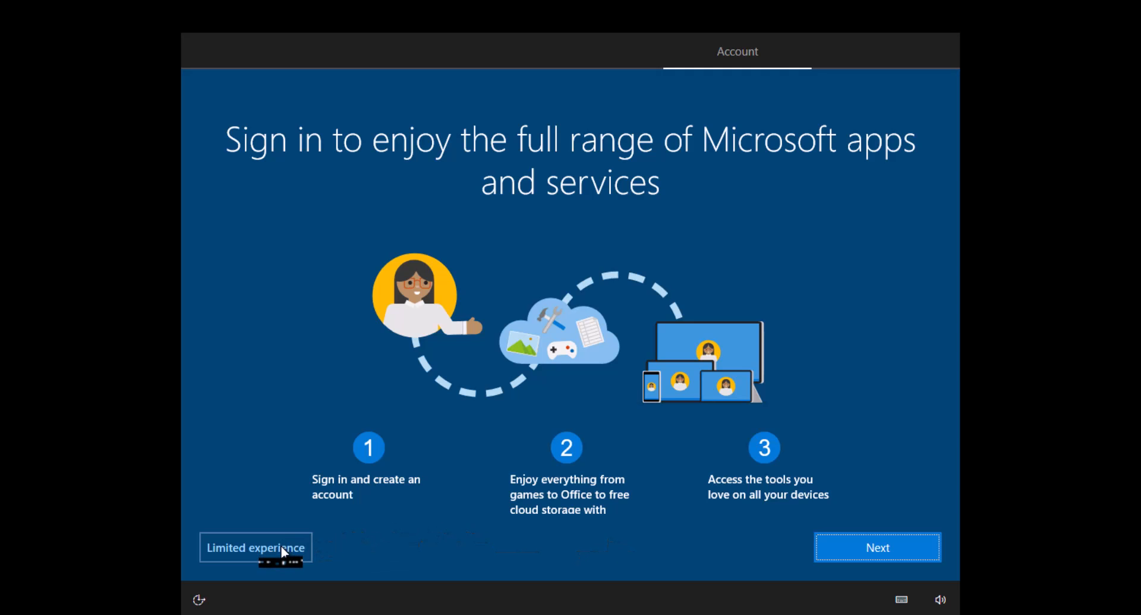
left_click(284, 549)
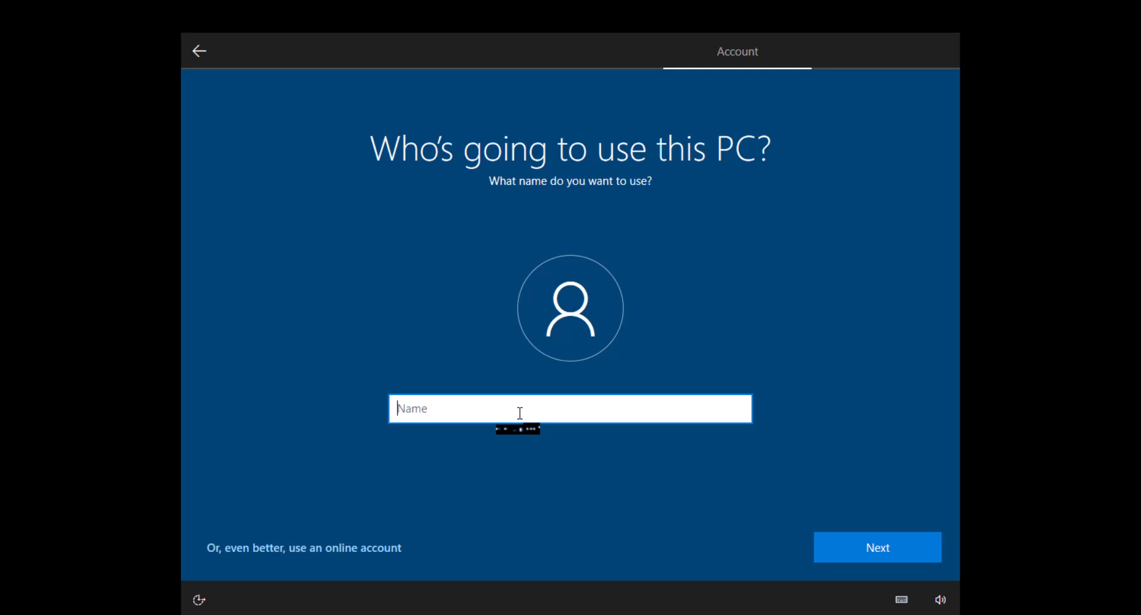
type("BizKit")
left_click(888, 556)
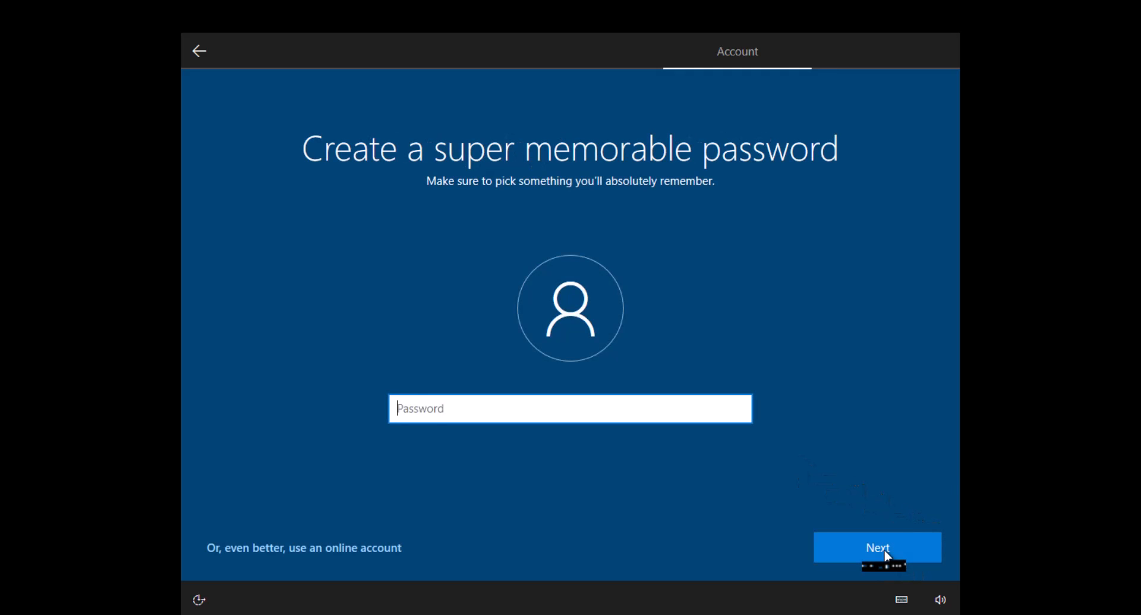
Step: Create the account password and confirm it by entering the same password again
type("••••••••")
left_click(887, 555)
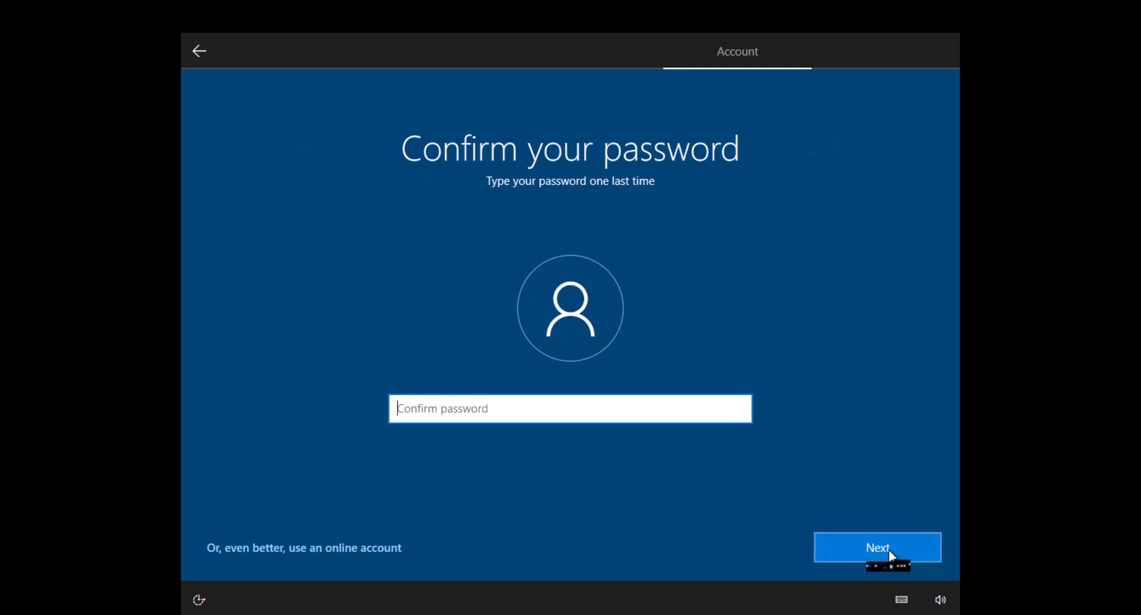
type("••••••")
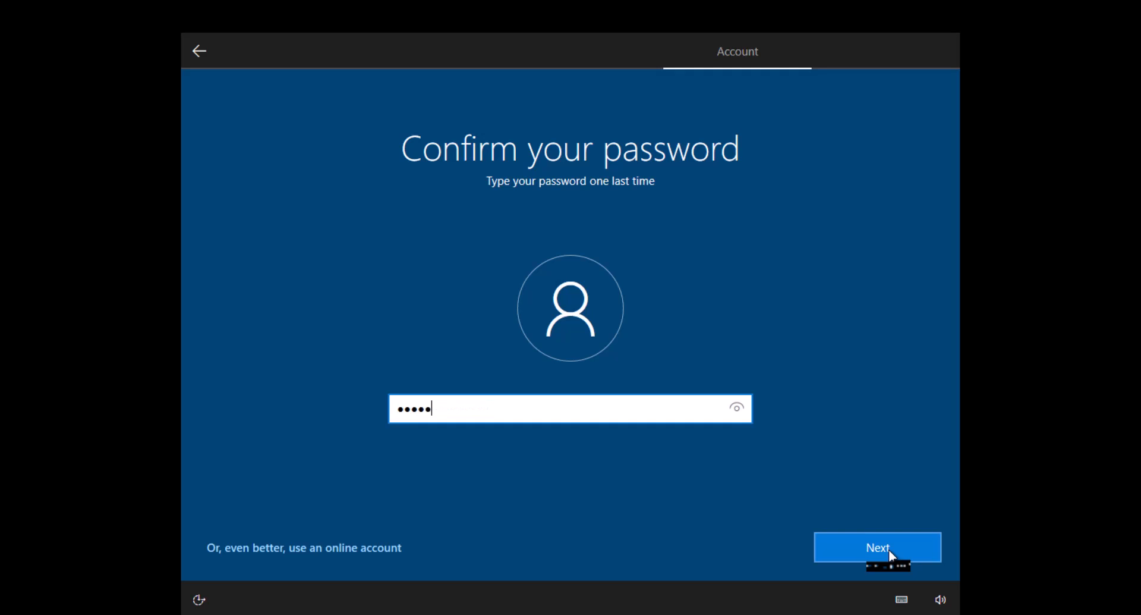
type("••")
left_click(889, 550)
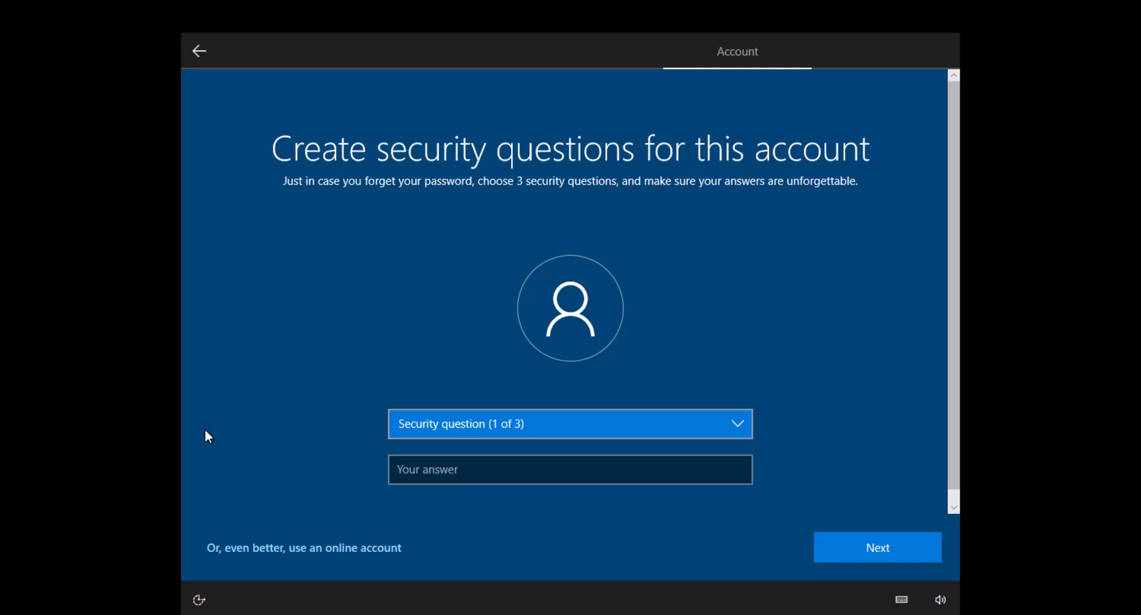
Step: Choose "What was your first pet's name?" as the account's first security question
left_click(446, 437)
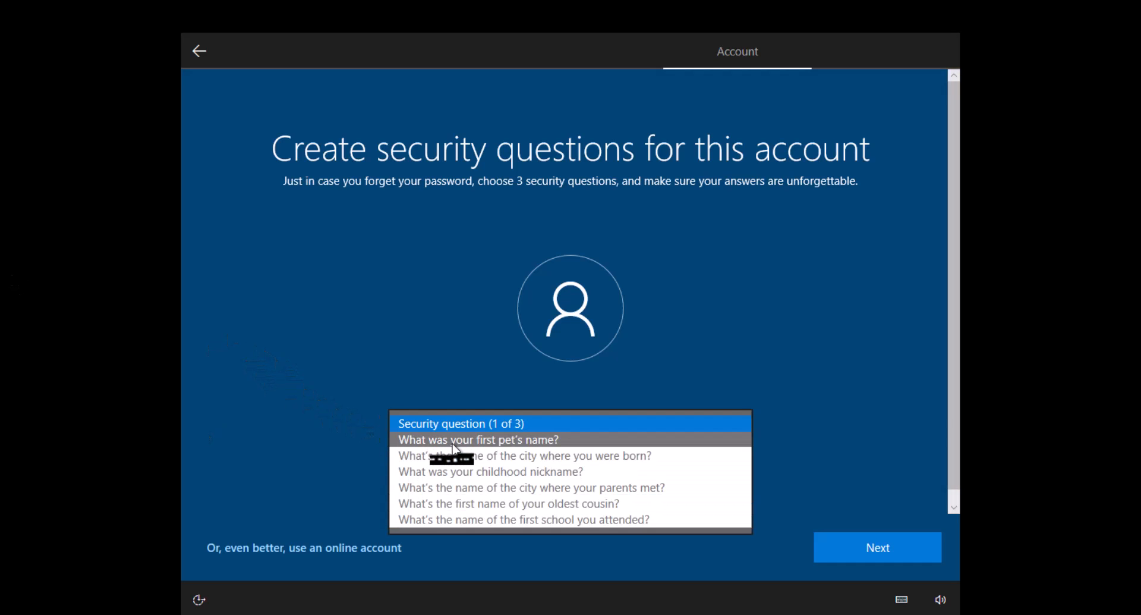
left_click(454, 441)
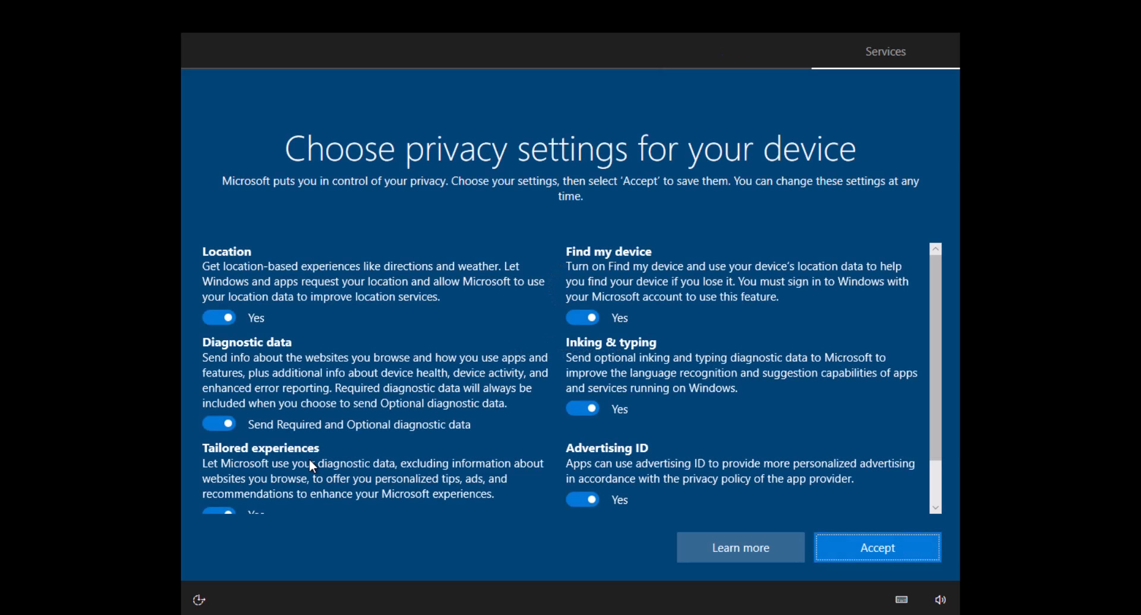
Step: Accept the default device privacy settings and customize the experience for Entertainment
left_click(878, 547)
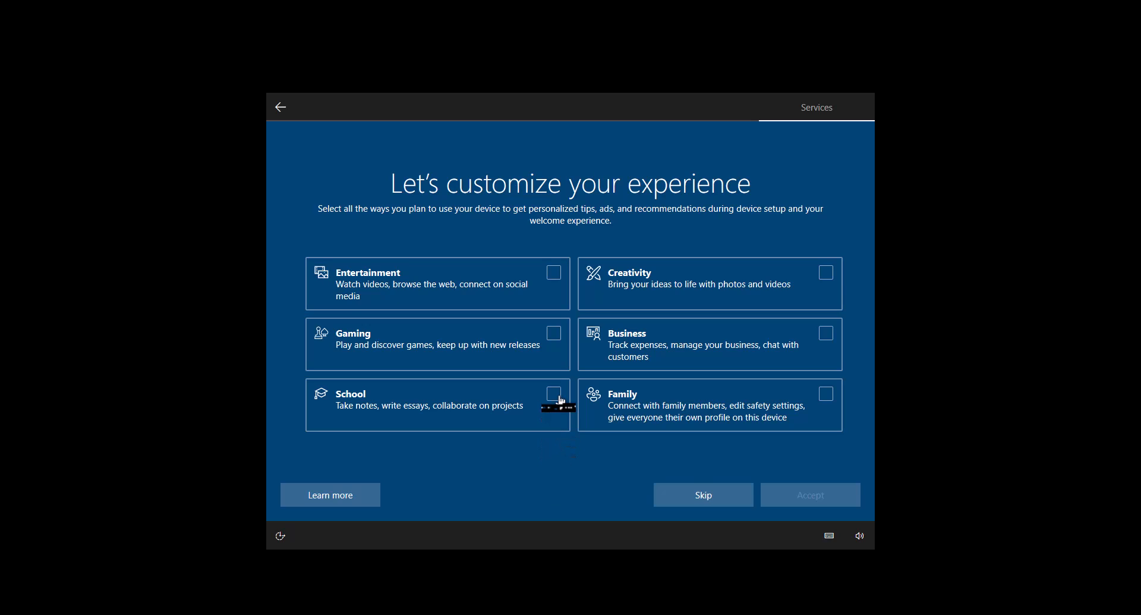
left_click(556, 273)
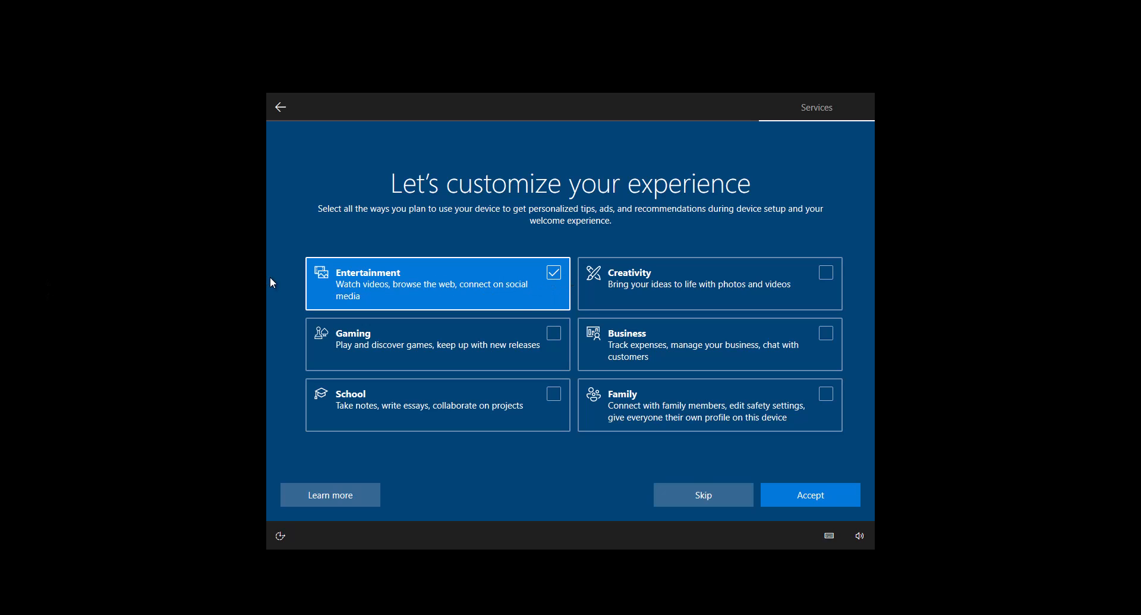
left_click(797, 503)
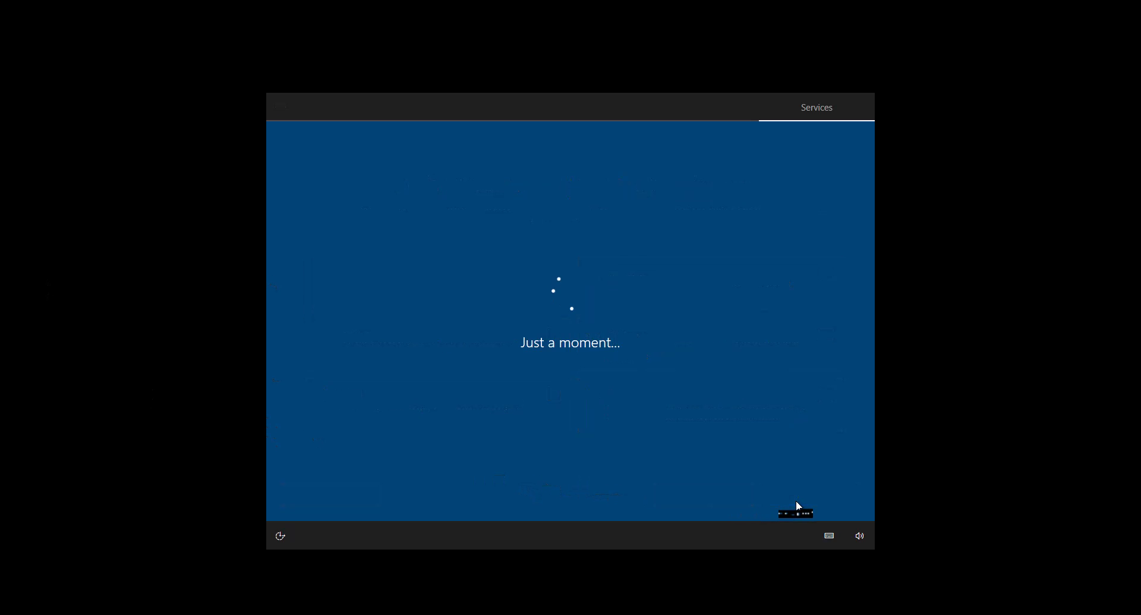